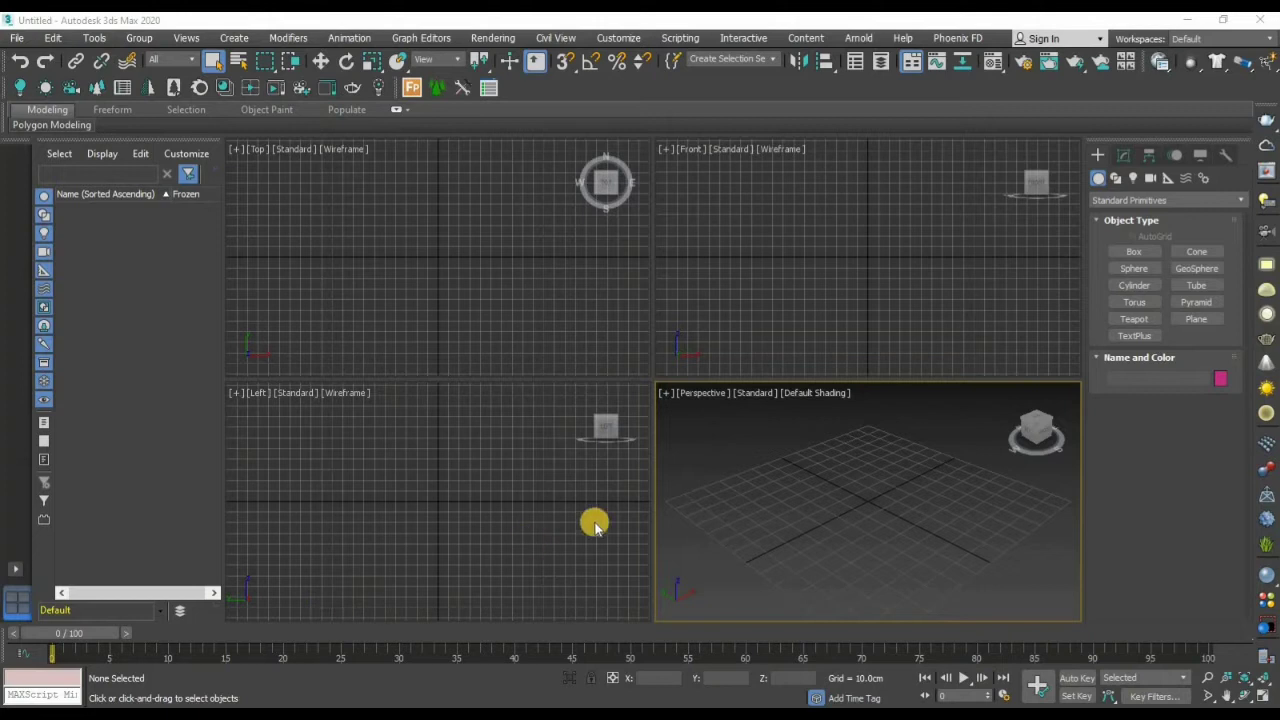
left_click(535, 520)
left_click(497, 278)
left_click(817, 289)
left_click(789, 504)
left_click(590, 516)
left_click(463, 289)
left_click(800, 285)
left_click(836, 474)
left_click(493, 517)
left_click(459, 256)
left_click(831, 302)
left_click(790, 485)
left_click(440, 508)
left_click(445, 353)
left_click(788, 313)
left_click(777, 463)
left_click(460, 505)
left_click(489, 263)
left_click(820, 290)
left_click(820, 486)
left_click(460, 505)
left_click(492, 334)
left_click(729, 300)
left_click(751, 457)
left_click(590, 430)
left_click(523, 320)
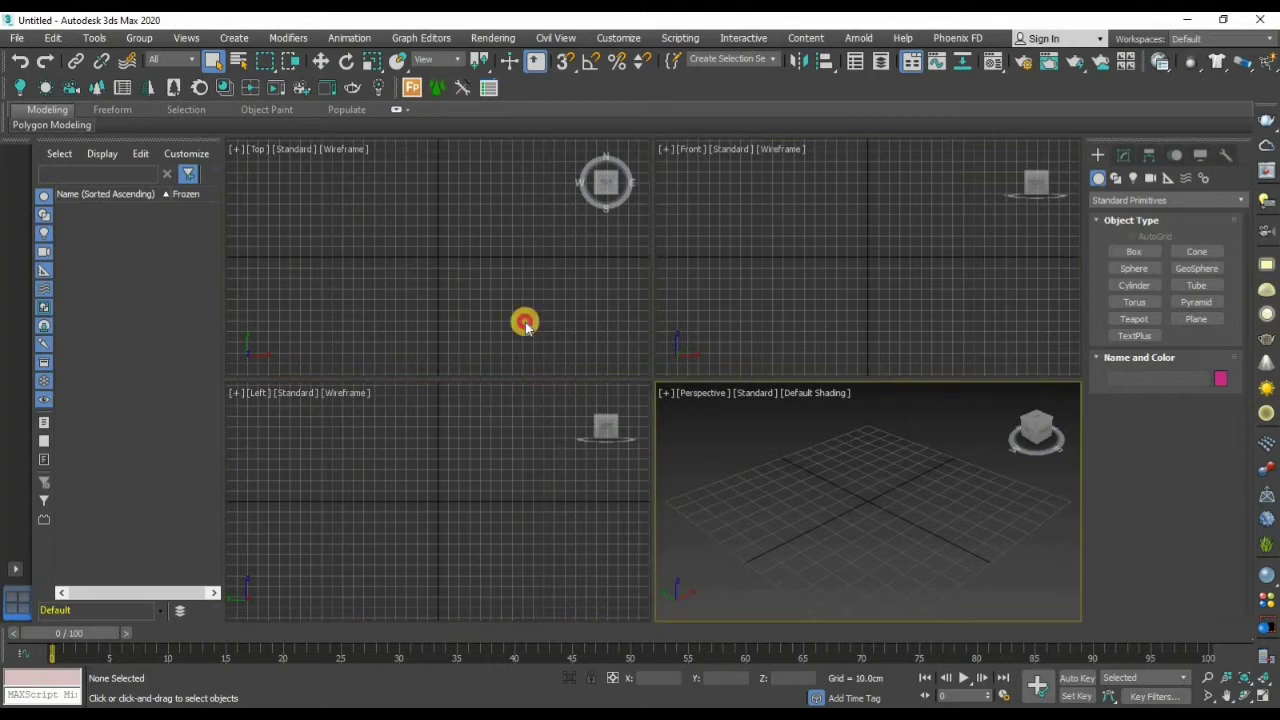
left_click(855, 293)
left_click(760, 470)
left_click(449, 500)
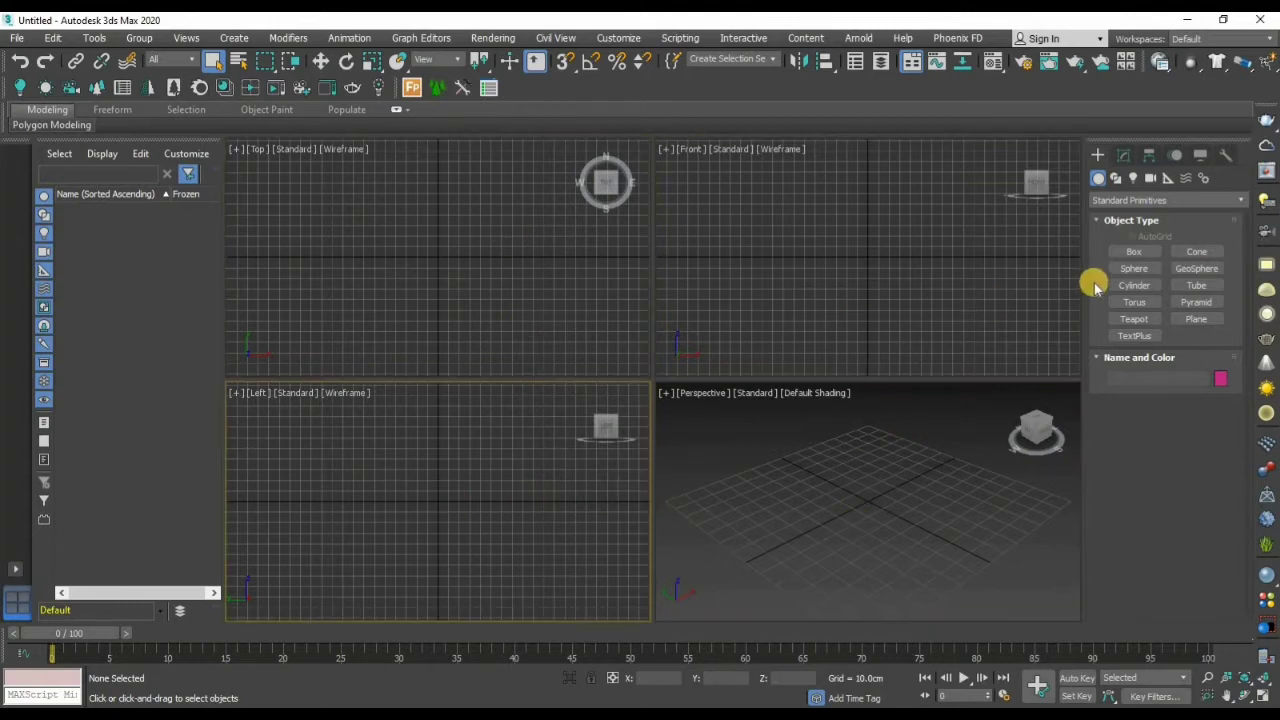
Create a ground plane about 143 by 141 cm centred on the Perspective grid and raise it to about 2 cm in Z
left_click(1202, 320)
left_click_drag(870, 430, 880, 655)
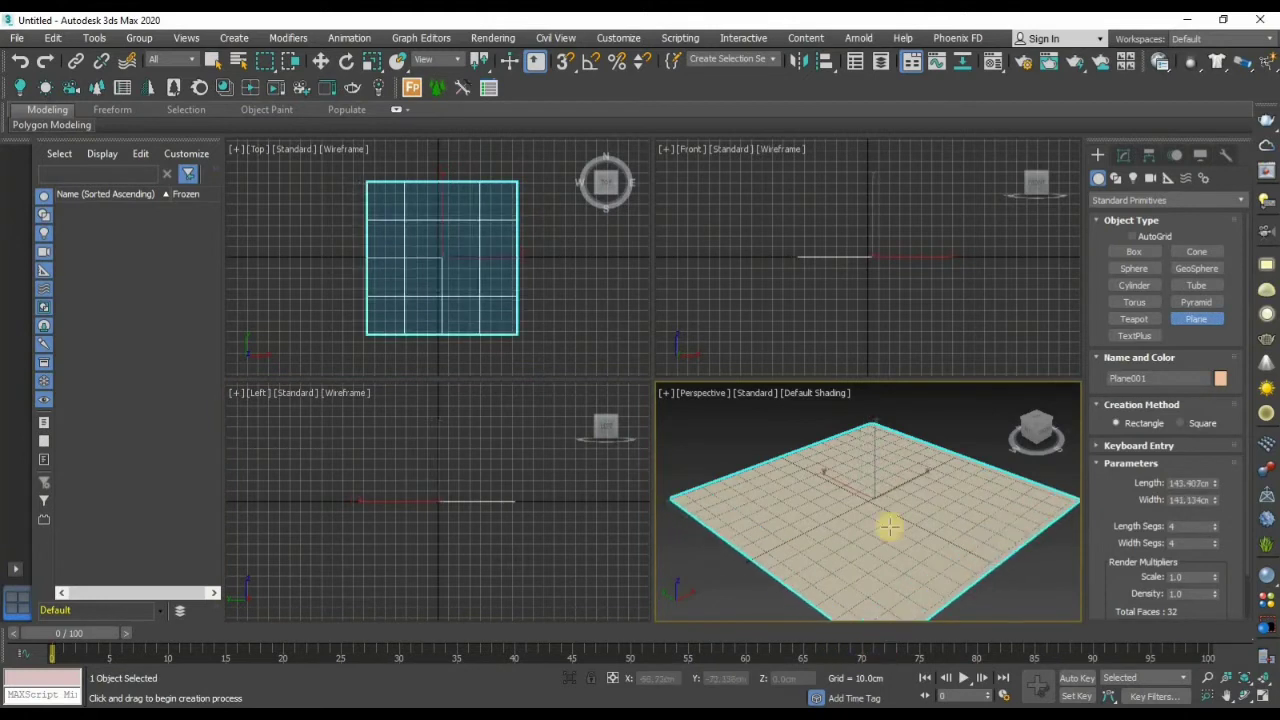
key("w")
left_click_drag(875, 455, 879, 463)
key("alt+w")
middle_click_drag(830, 455, 980, 477, "alt")
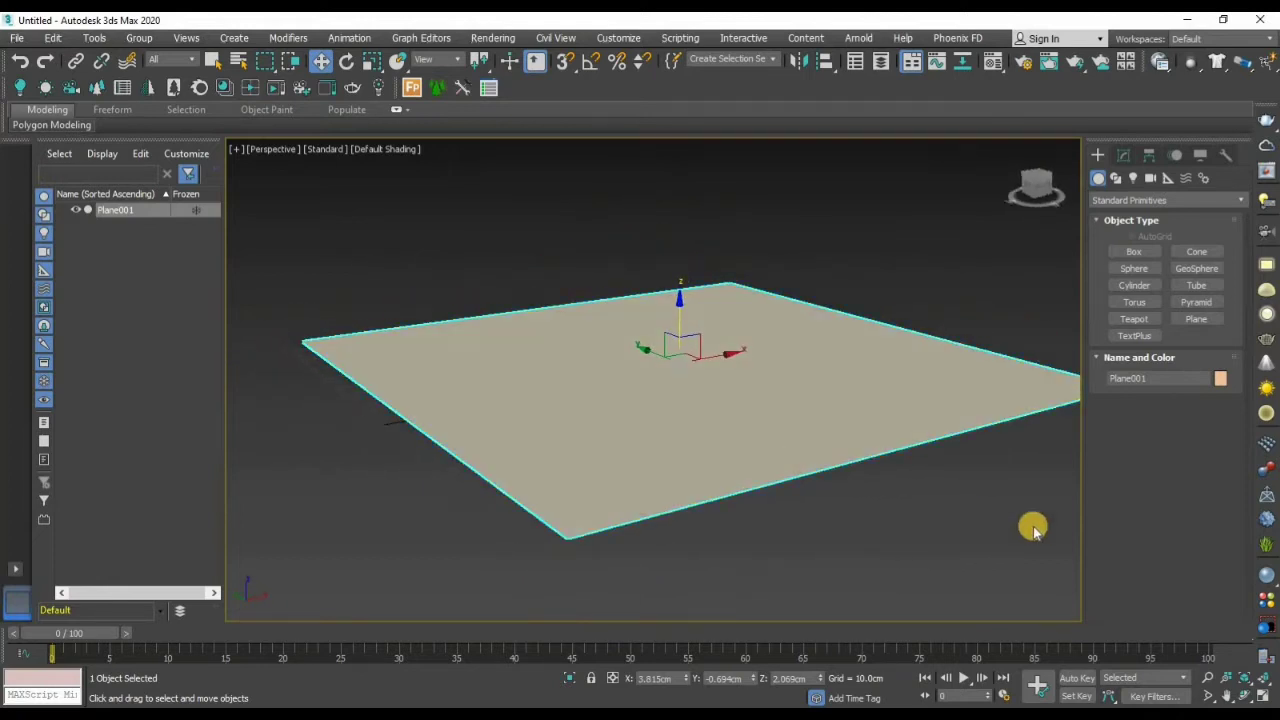
Give the ground plane a gray object color, deselect it and turn on edged faces in the Perspective view
left_click(1221, 378)
left_click(494, 295)
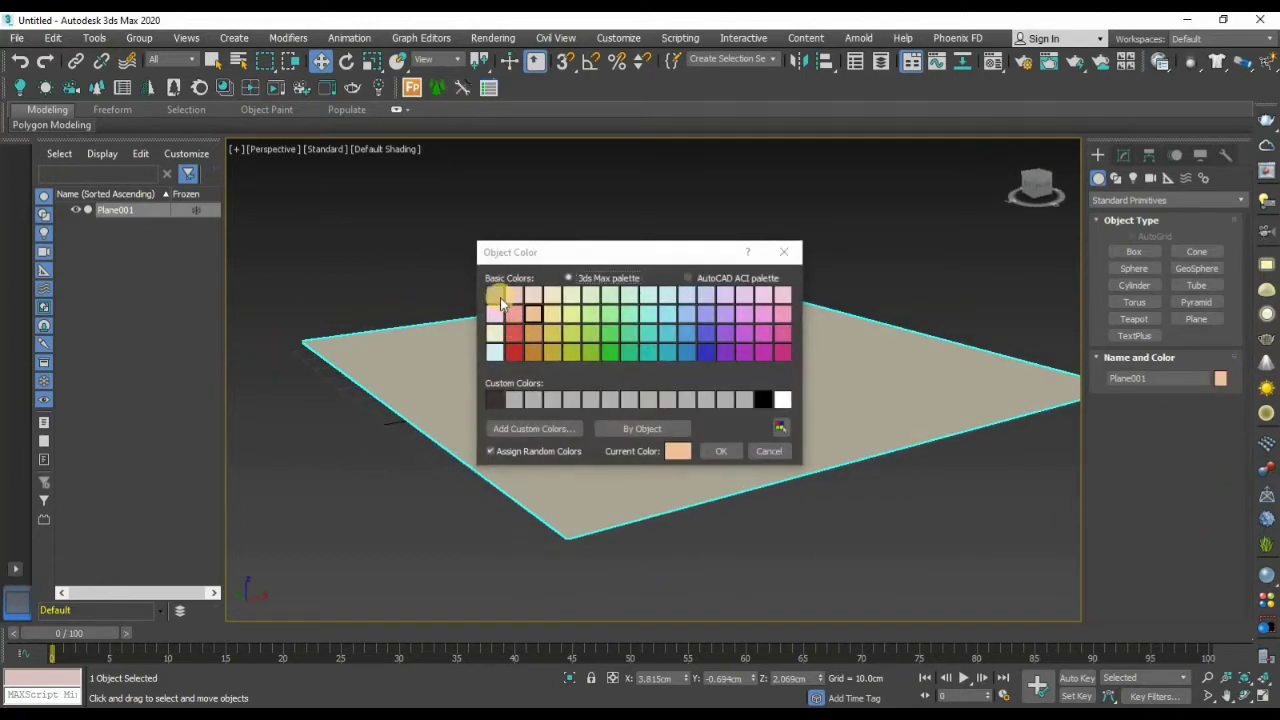
left_click(729, 453)
left_click(820, 460)
middle_click_drag(820, 460, 751, 451, "alt")
key("F4")
scroll(783, 471, "down", 2)
scroll(751, 451, "up", 2)
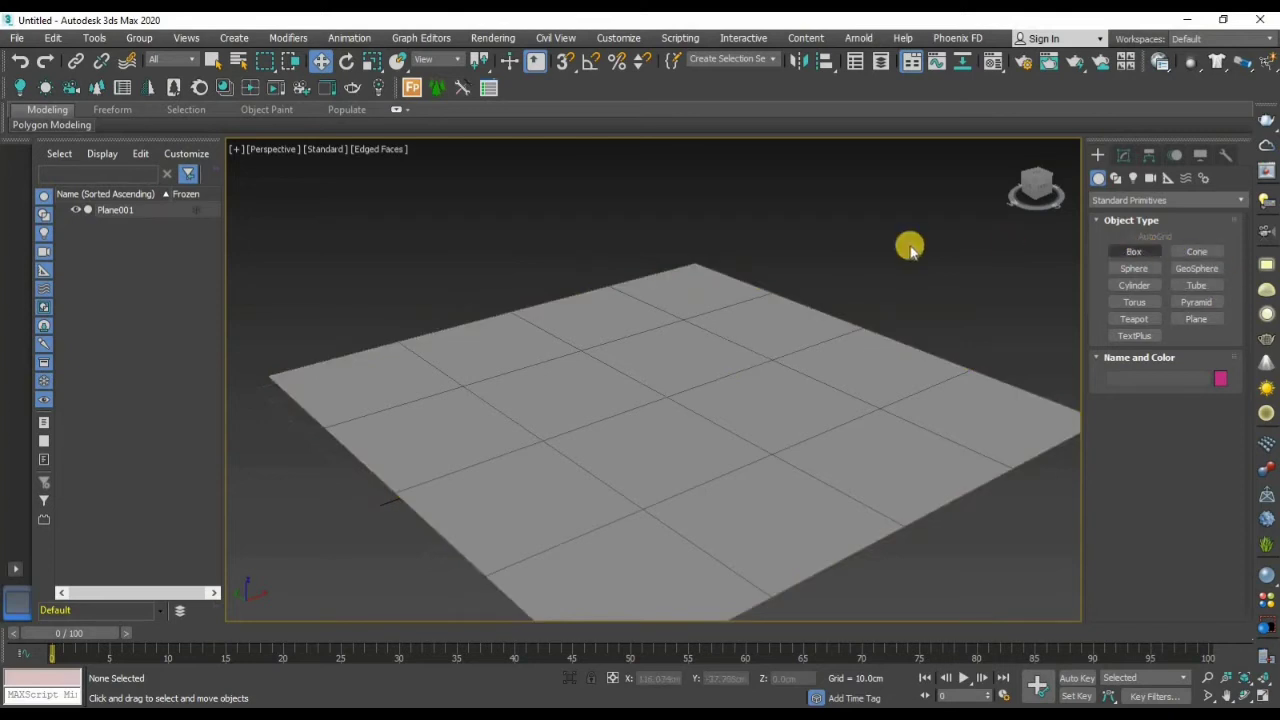
Create a sphere near the middle of the ground plane and raise it to about 14 cm in Z
left_click(1134, 269)
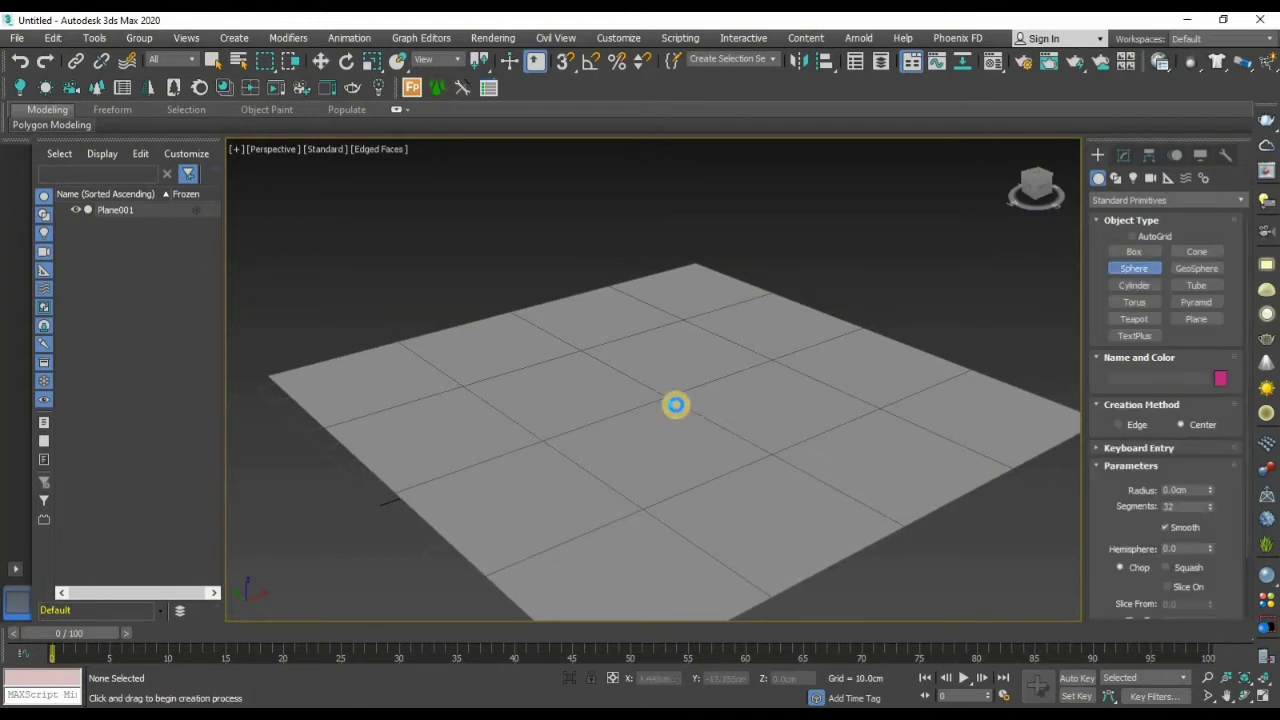
left_click_drag(672, 398, 672, 293)
key("w")
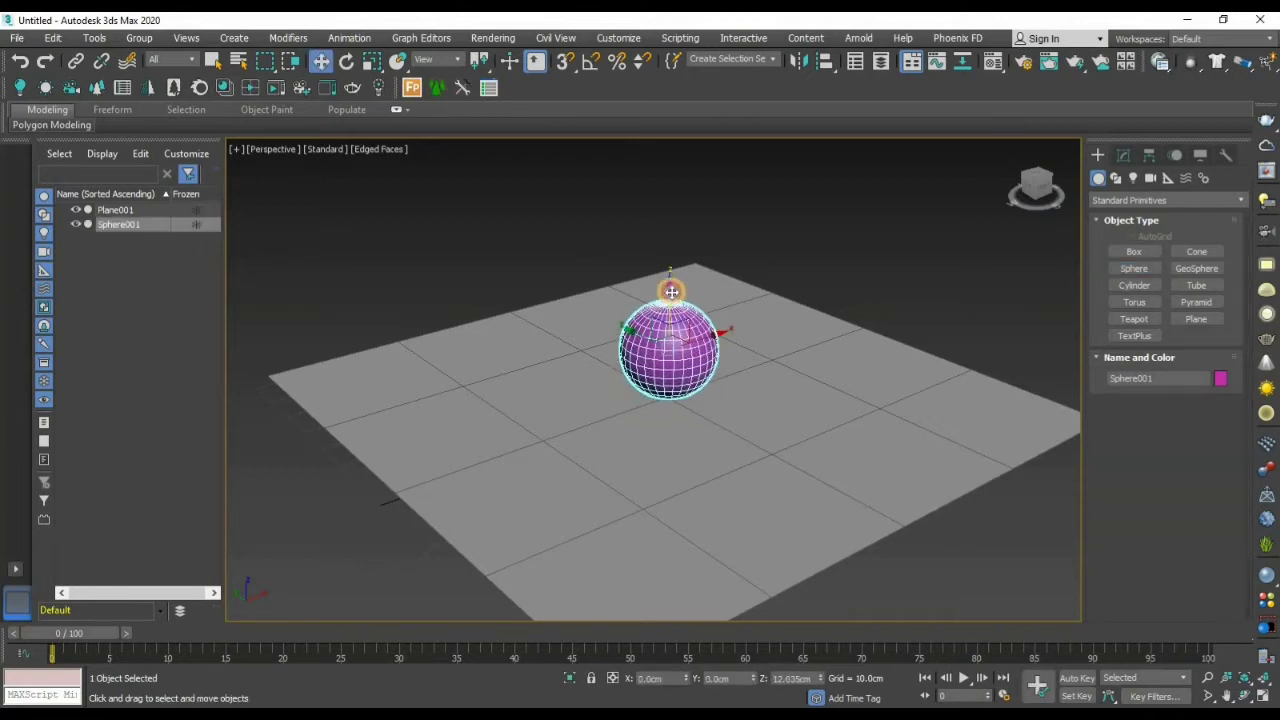
Fine-tune the sphere's height in the Front view to about 14.5 cm in Z so it sits on the ground plane, and deselect it
key("alt+w")
middle_click(849, 289)
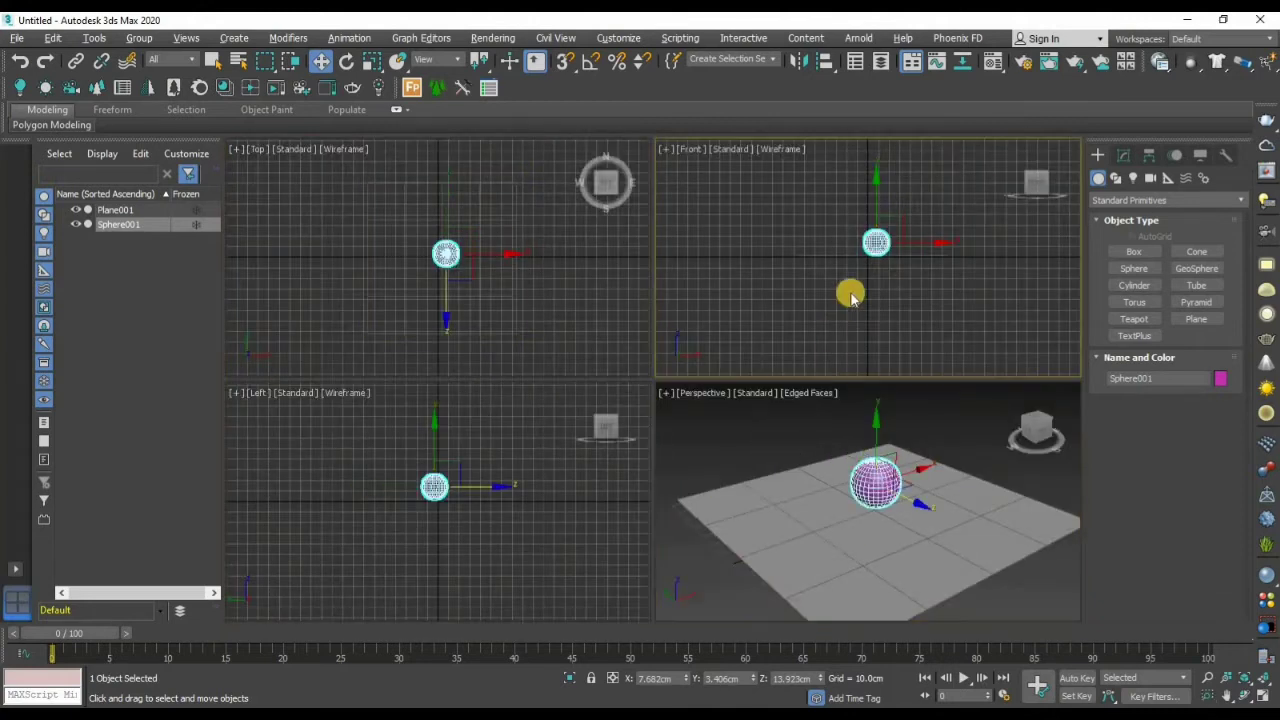
key("alt+w")
scroll(760, 331, "up", 5)
middle_click_drag(631, 426, 765, 438)
left_click_drag(642, 353, 642, 352)
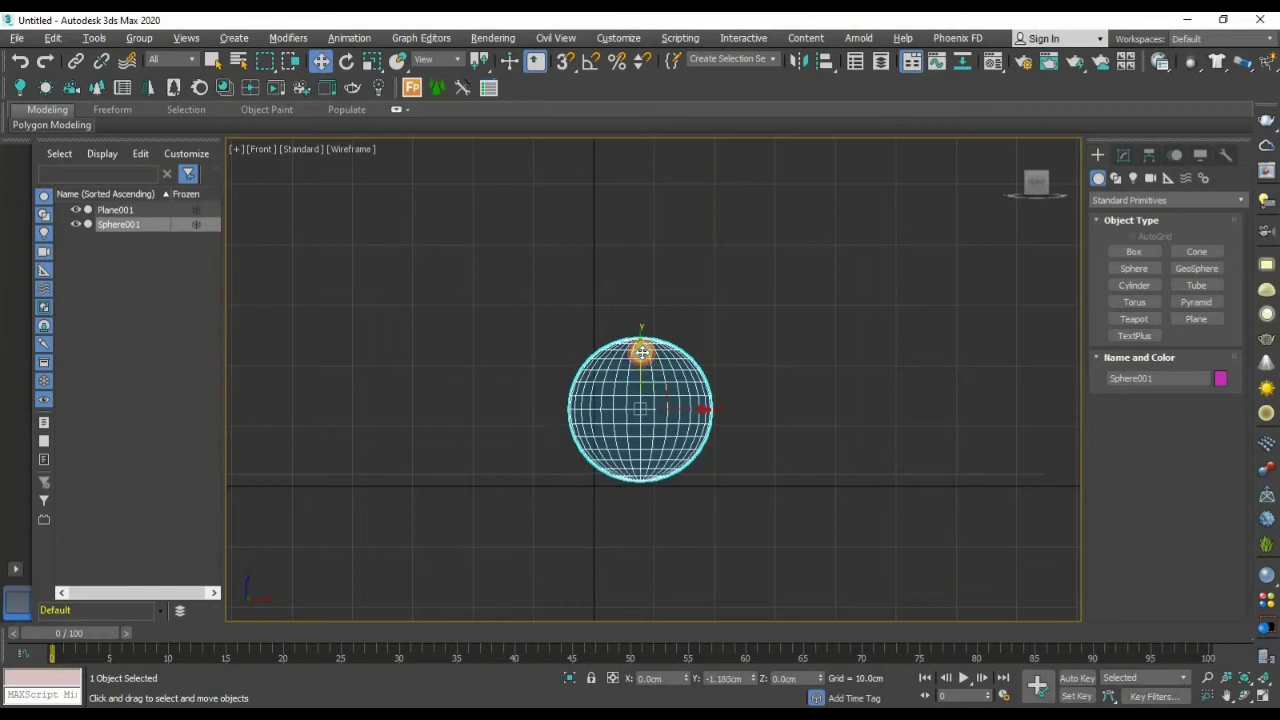
key("alt+w")
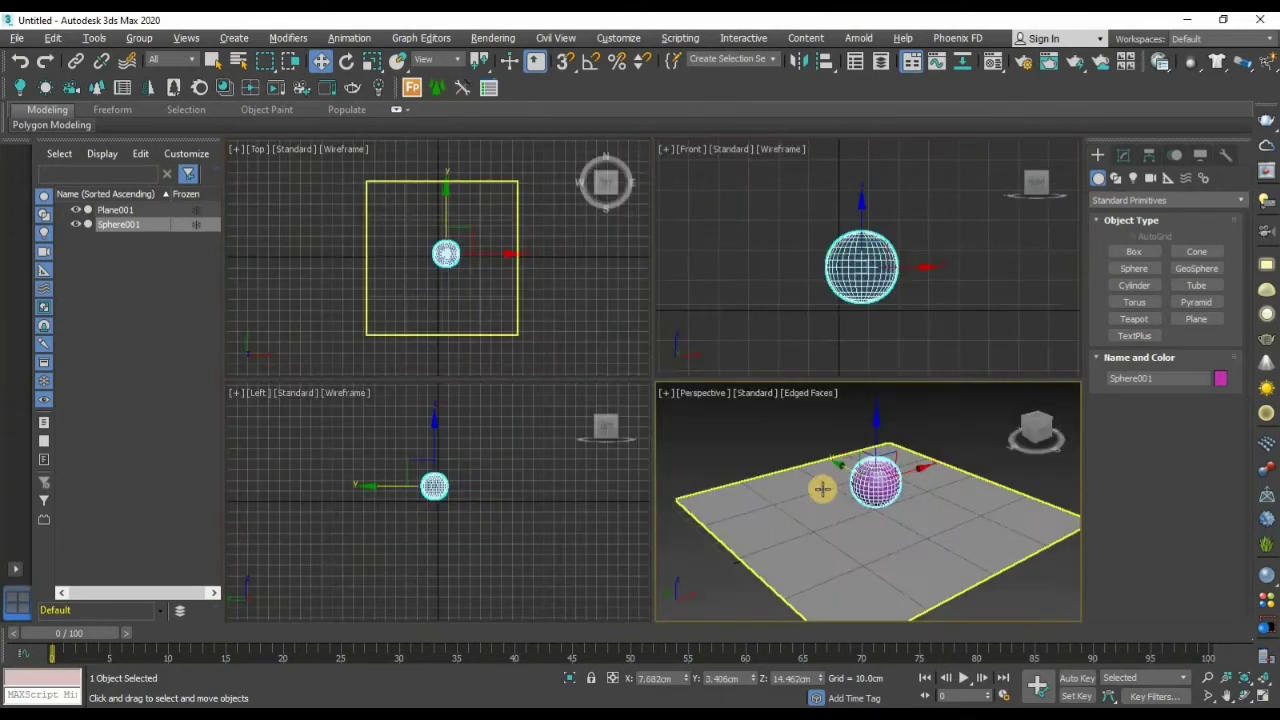
key("alt+w")
middle_click_drag(689, 434, 794, 457, "alt")
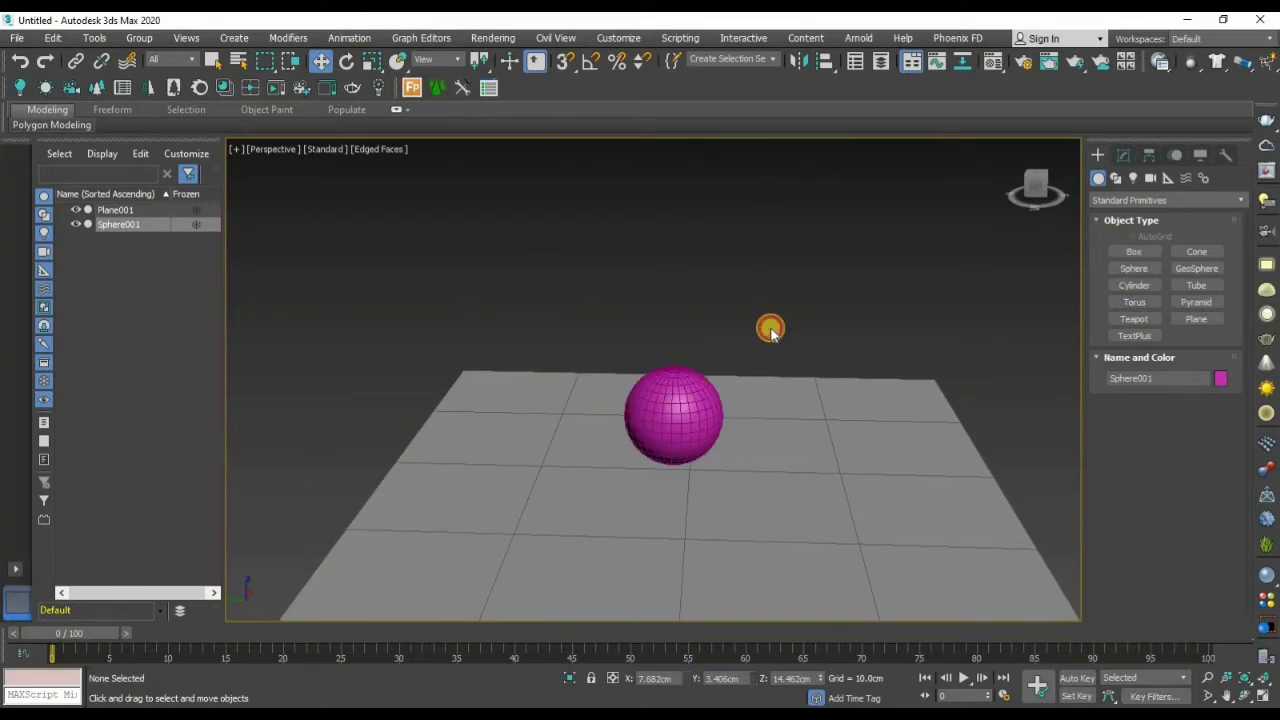
left_click(729, 318)
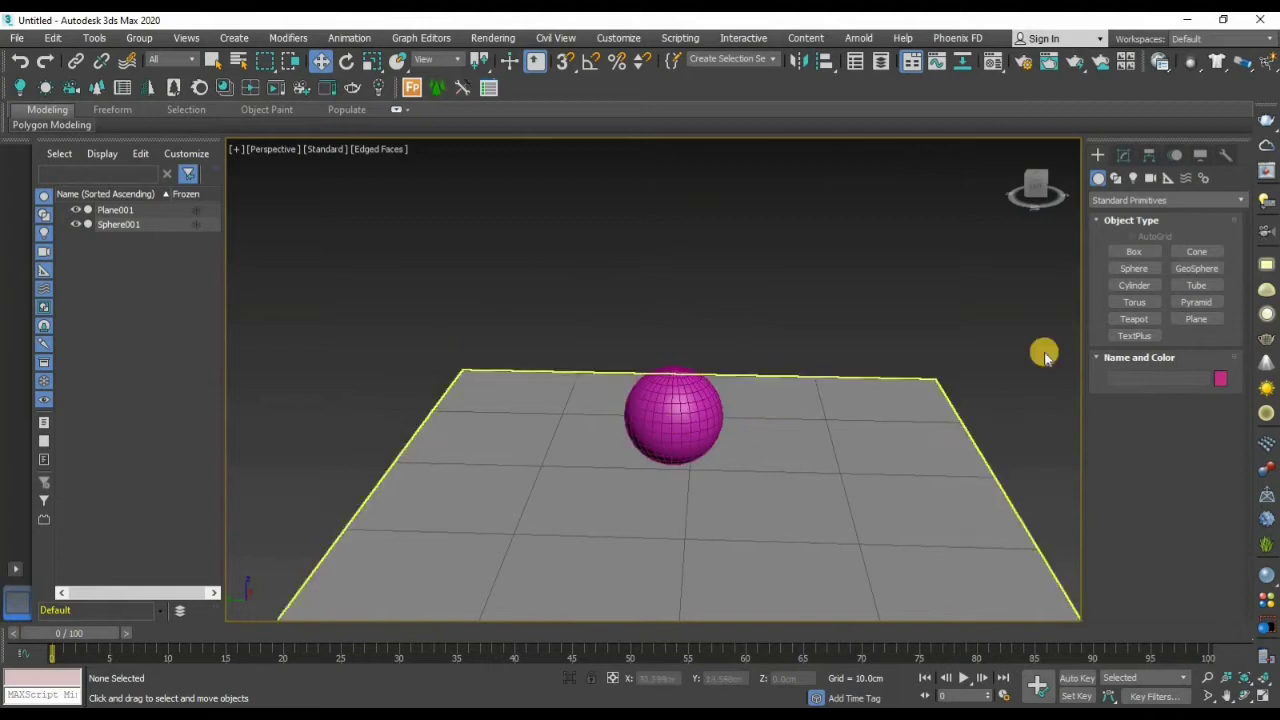
Create a second plane about 64.5 by 69.7 cm in the Top view and centre it over the sphere
left_click(1197, 319)
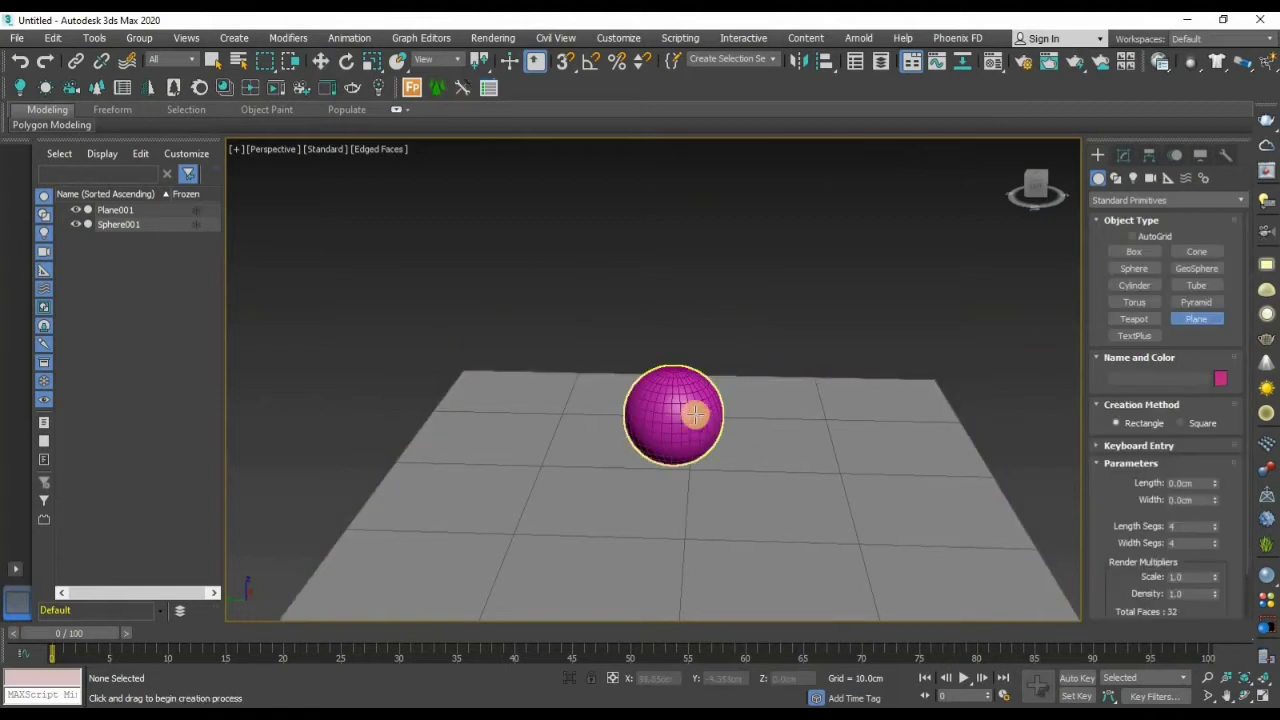
key("alt+w")
key("alt+w")
middle_click_drag(606, 365, 624, 375)
left_click_drag(487, 225, 784, 501)
key("w")
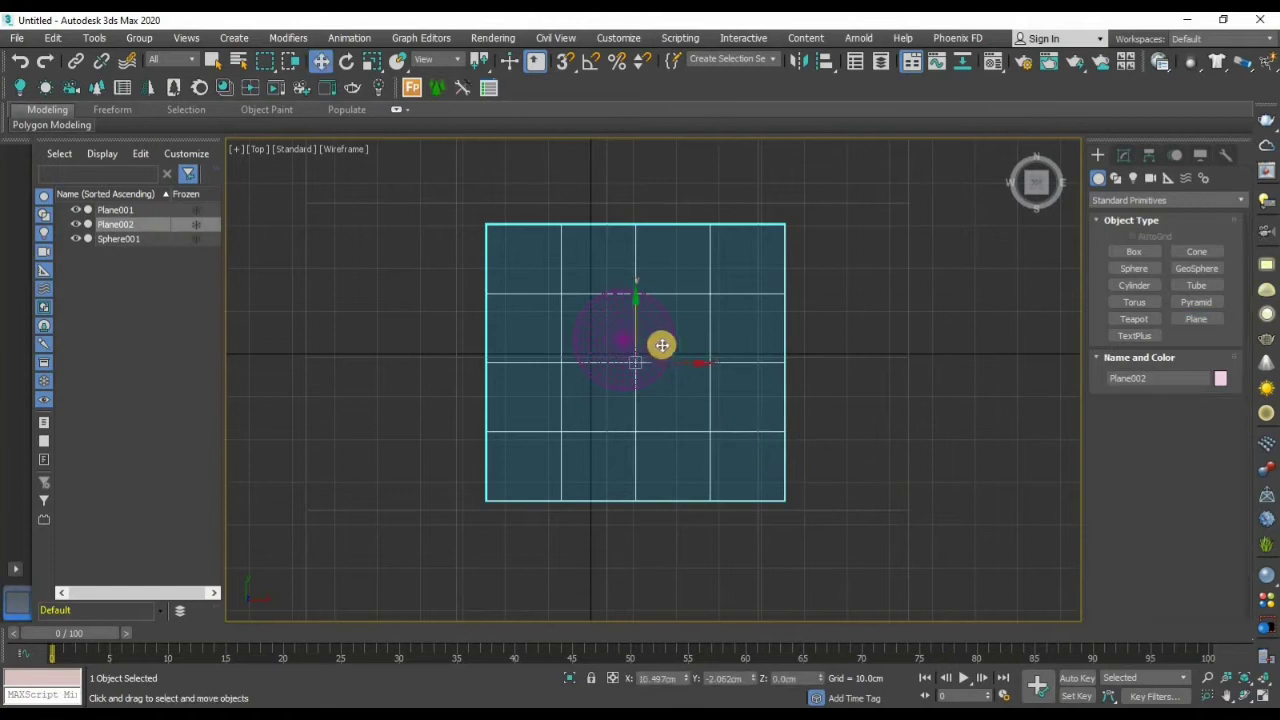
left_click_drag(650, 331, 640, 307)
Raise the second plane above the sphere to about 32 cm in Z in the Perspective view
key("alt+w")
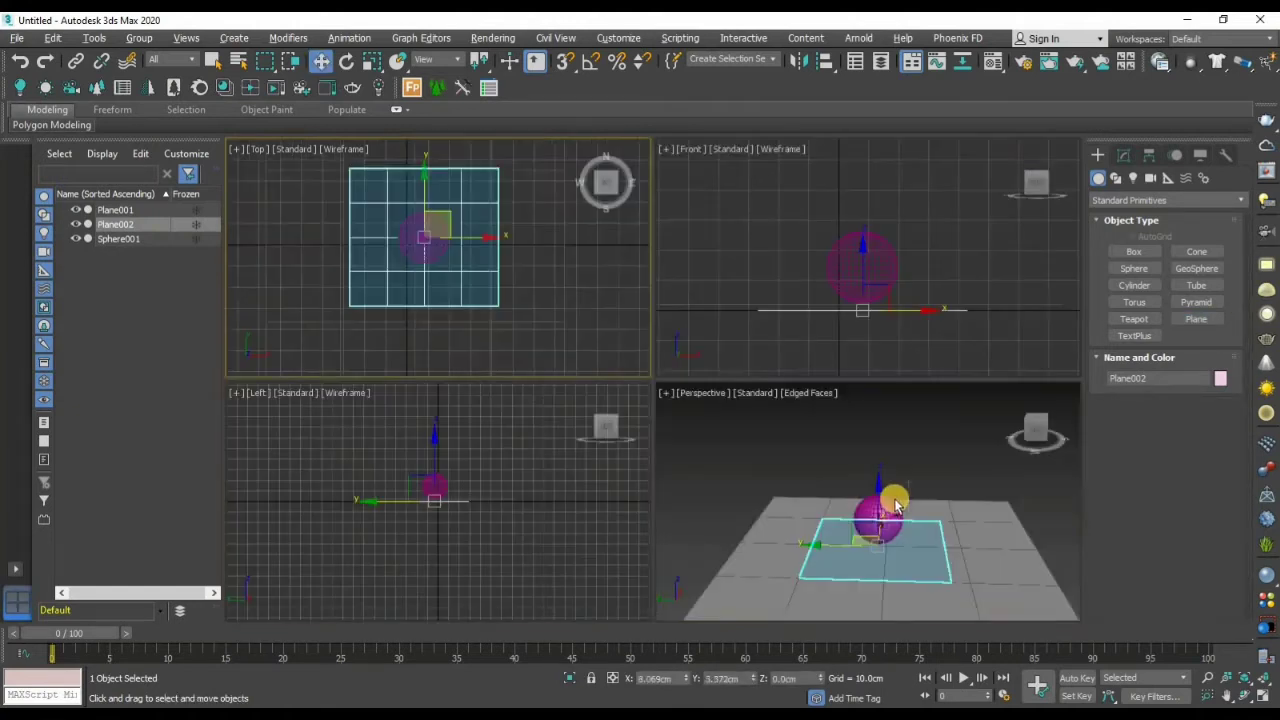
right_click(739, 469)
key("alt+w")
middle_click_drag(739, 469, 783, 457, "alt")
left_click_drag(674, 417, 687, 276)
middle_click_drag(835, 376, 843, 320, "alt")
left_click(829, 294)
left_click(702, 345)
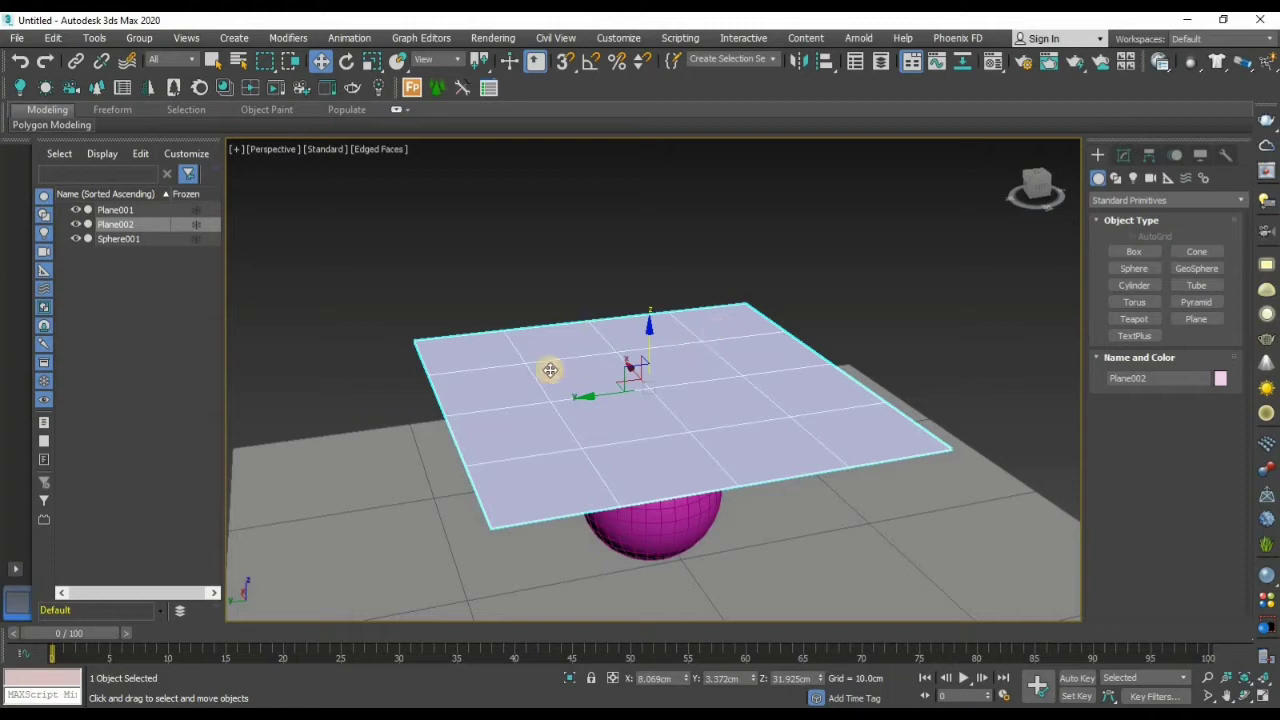
Set the raised plane to 80 length segments and 70 width segments
middle_click_drag(599, 371, 692, 352, "alt")
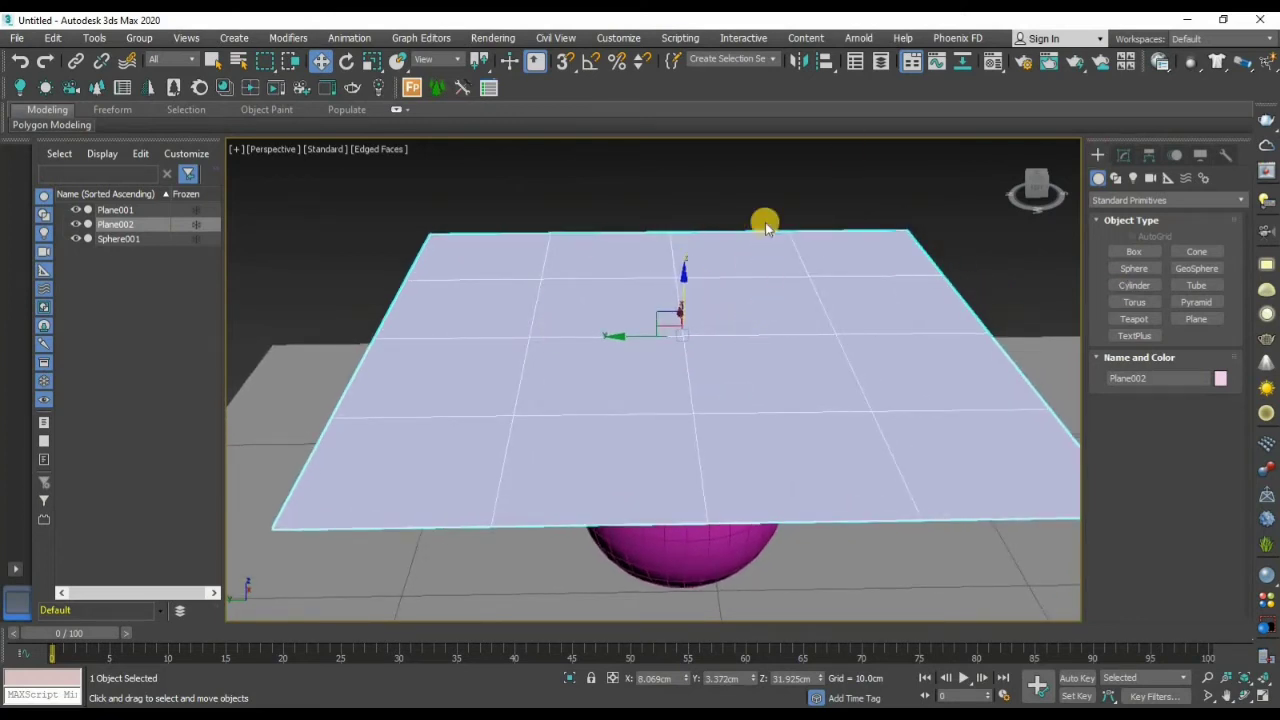
middle_click_drag(729, 349, 729, 345, "alt")
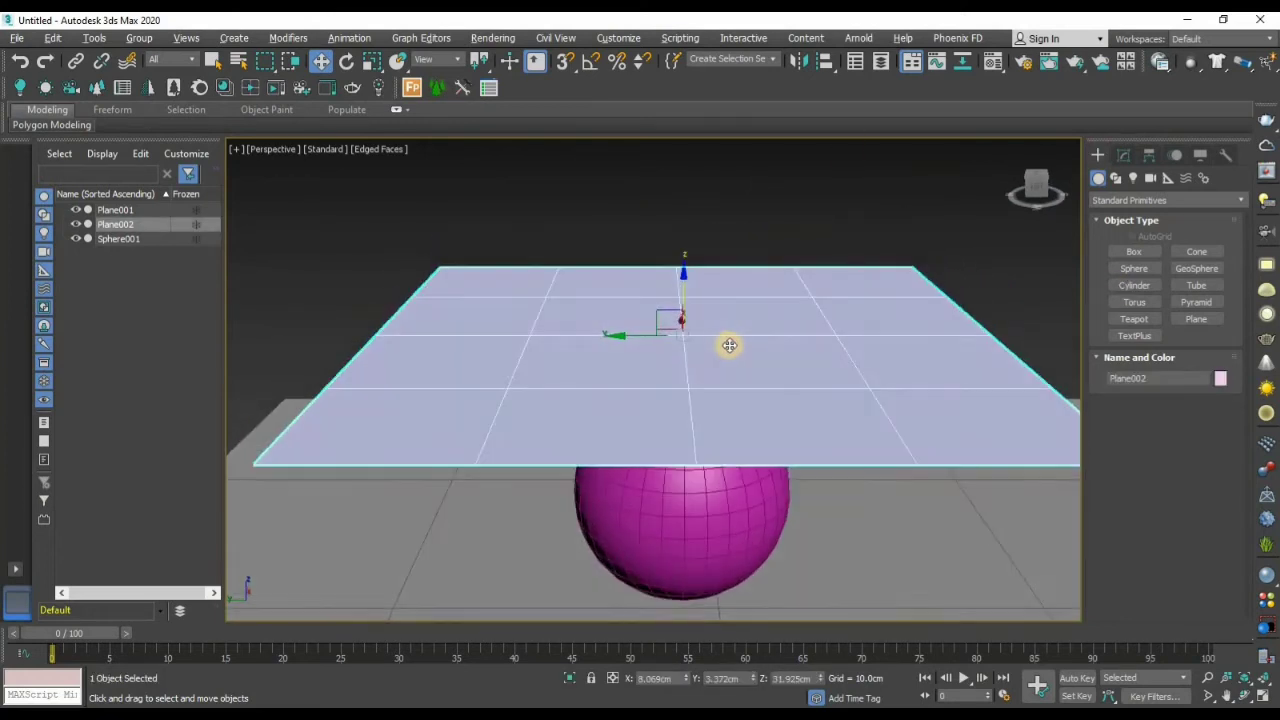
left_click(1124, 156)
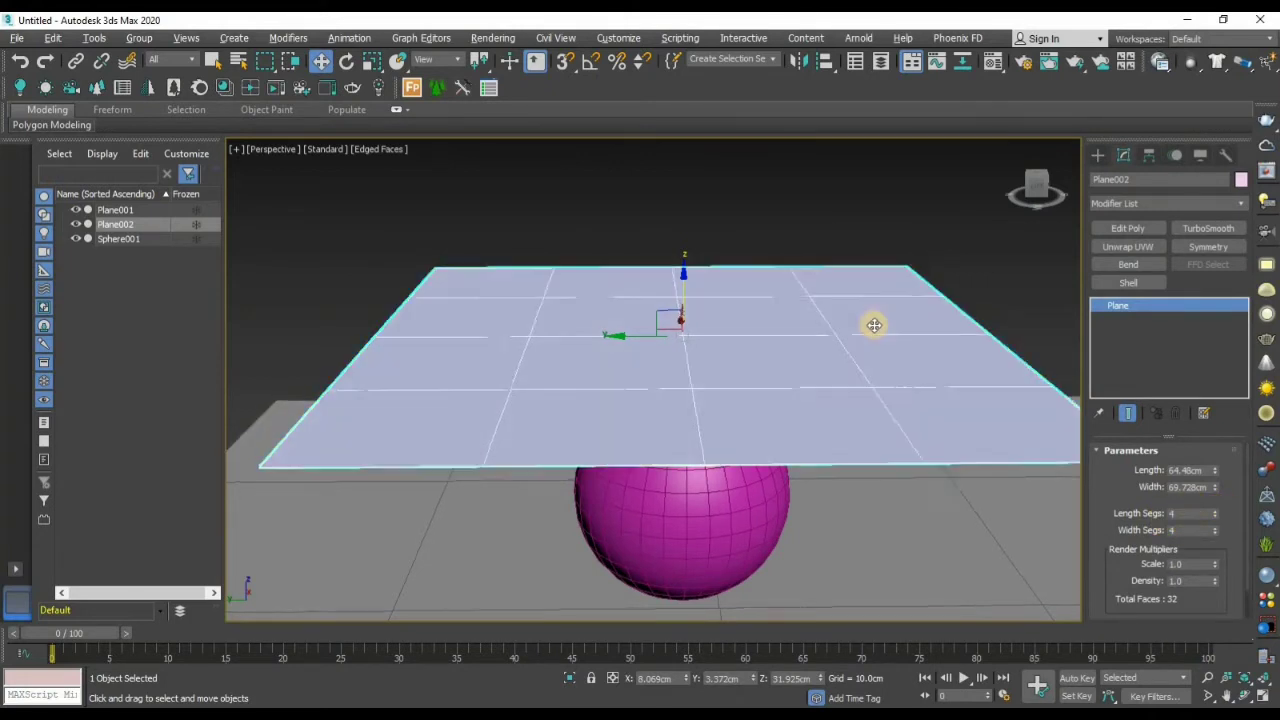
middle_click_drag(871, 323, 878, 331, "alt")
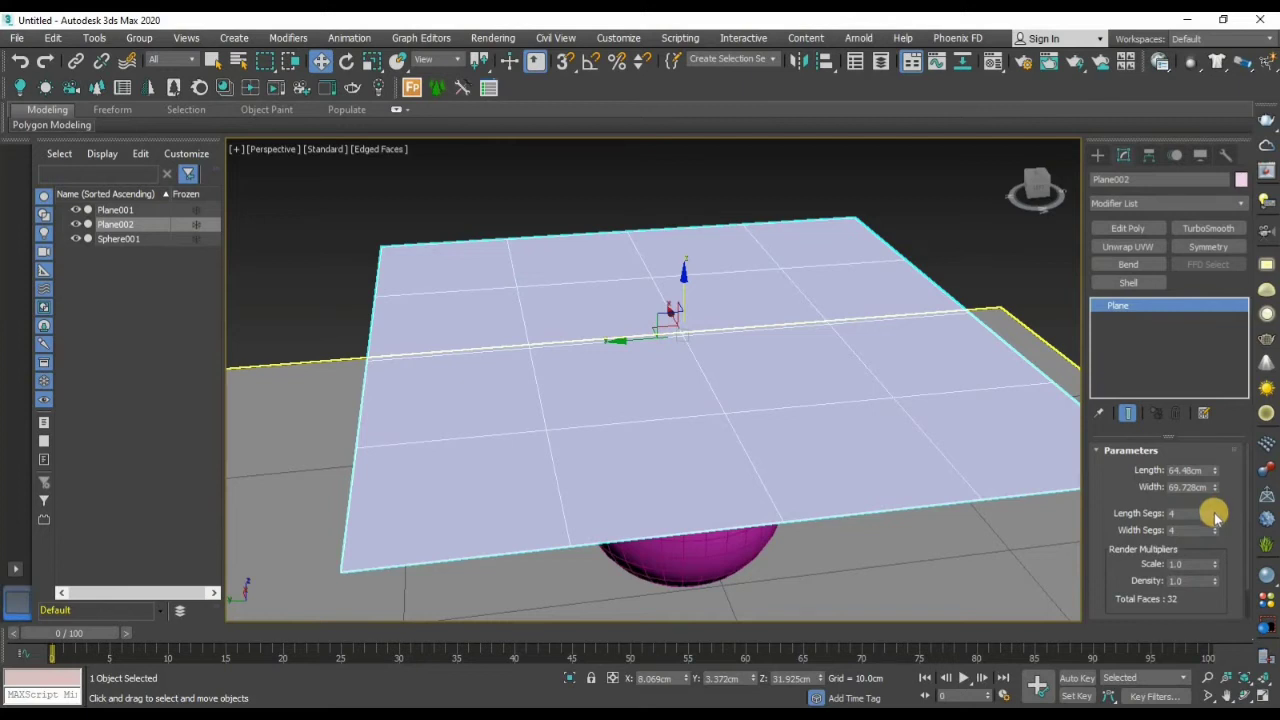
left_click_drag(1215, 513, 1220, 445)
mouse_move(639, 473)
middle_mouse_down("alt")
mouse_move(760, 451)
mouse_move(780, 463)
mouse_move(754, 486)
mouse_move(726, 464)
mouse_move(749, 471)
mouse_move(749, 483)
mouse_move(737, 477)
middle_mouse_up("alt")
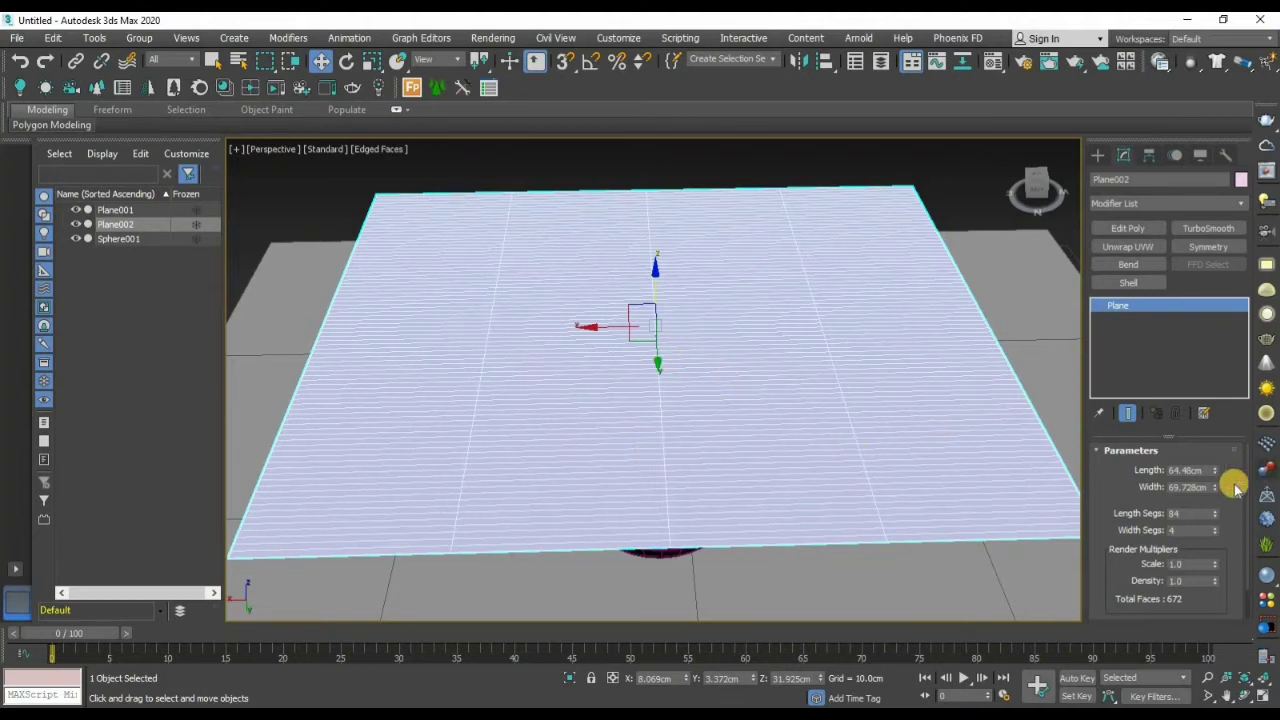
left_click_drag(1217, 488, 1219, 538)
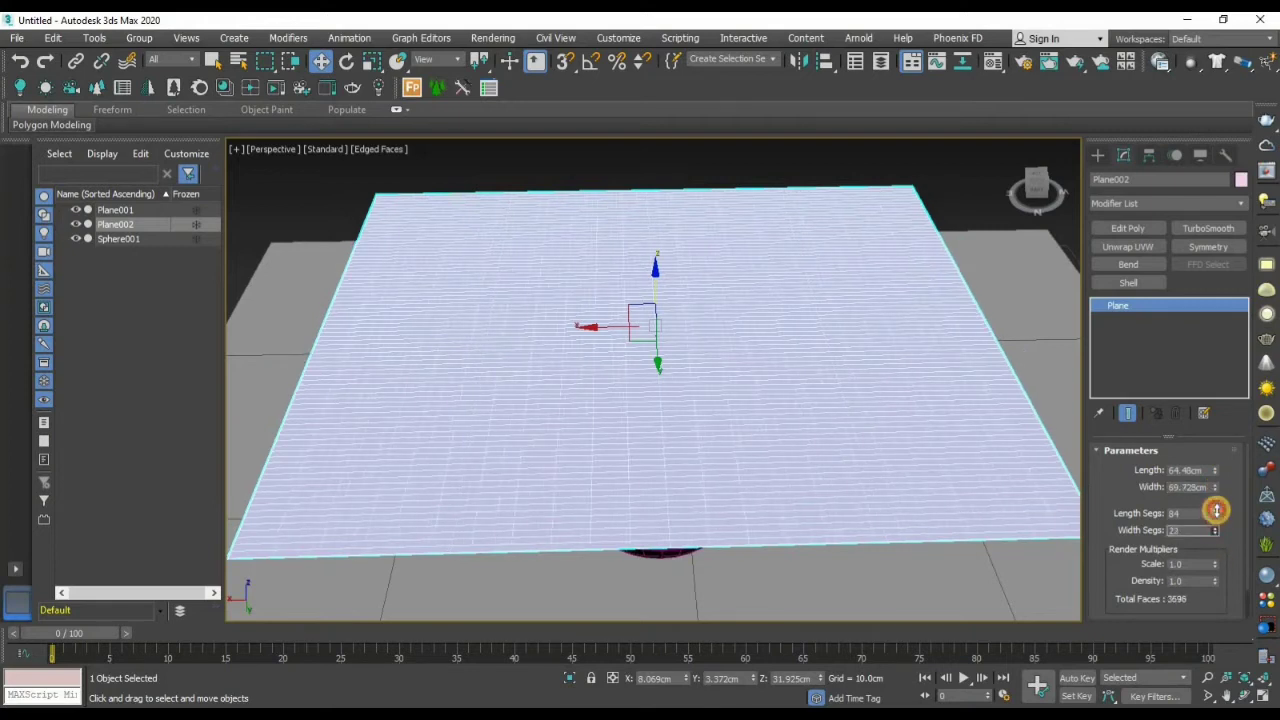
left_click_drag(1214, 492, 1212, 480)
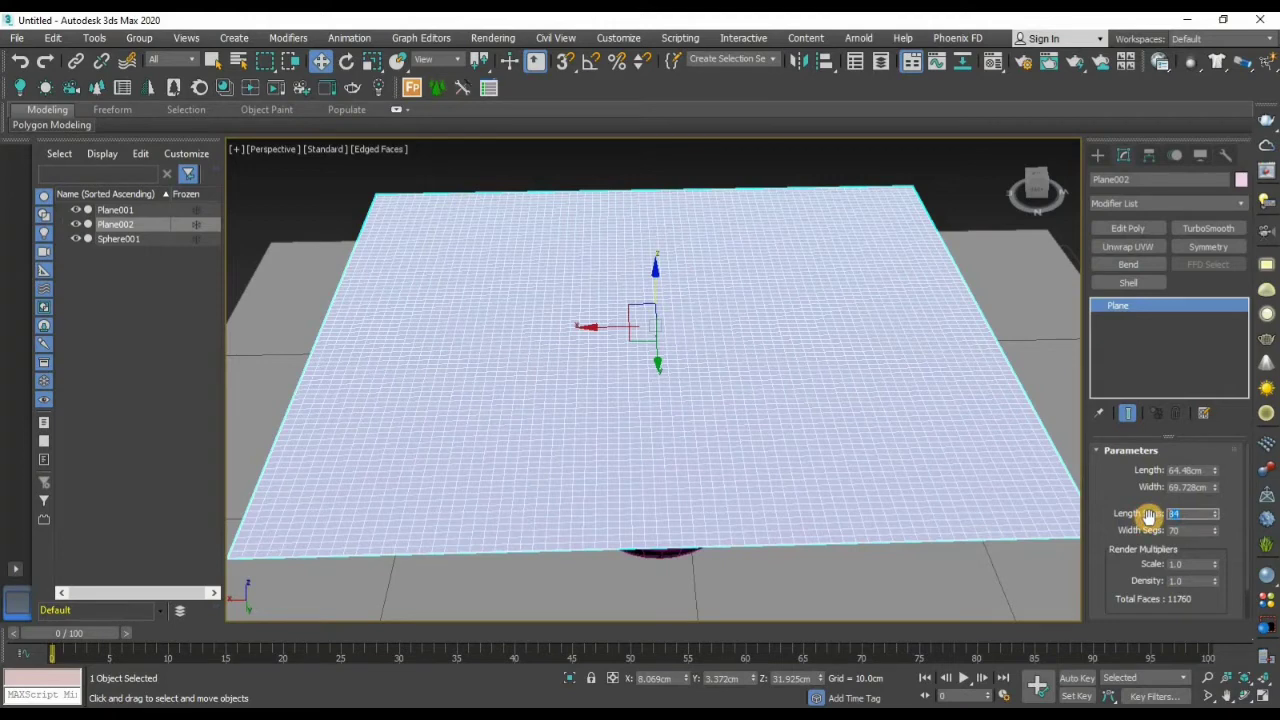
key("Return")
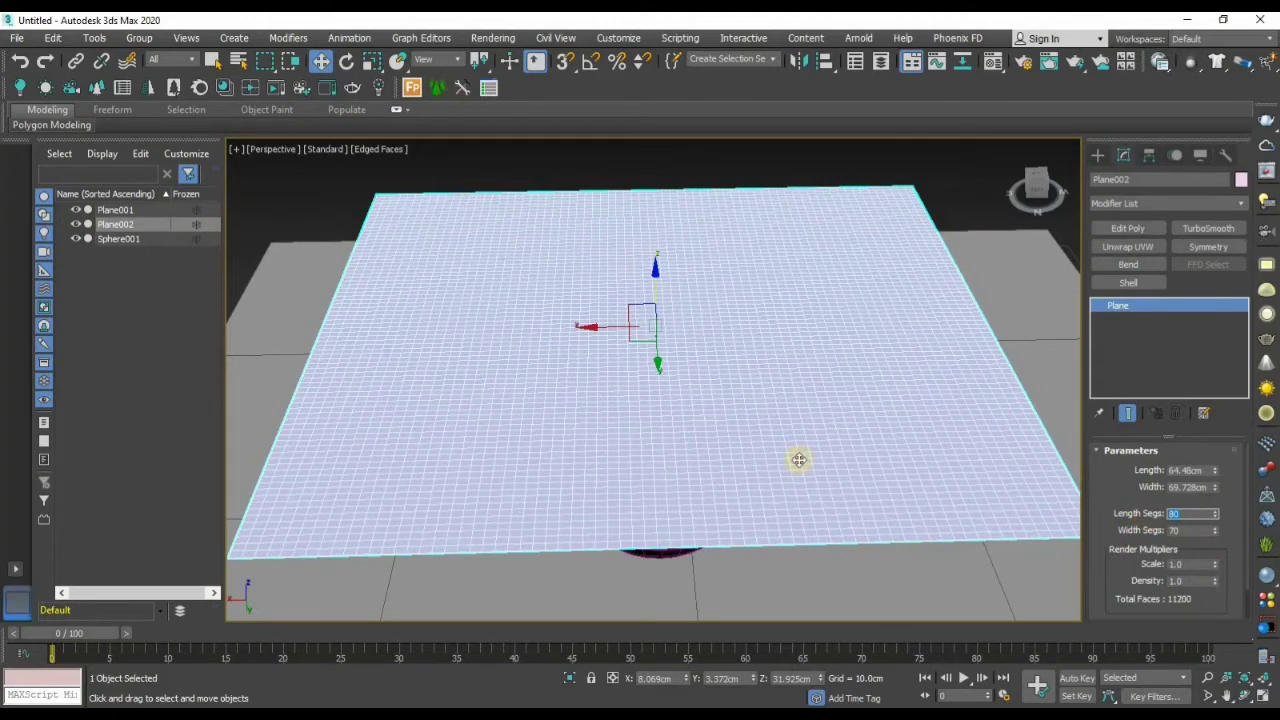
Examine the subdivided plane's position above the sphere and ground plane from several angles, keeping it selected
middle_click_drag(688, 466, 768, 440, "alt")
scroll(768, 440, "down", 3)
middle_click_drag(851, 437, 691, 366, "alt")
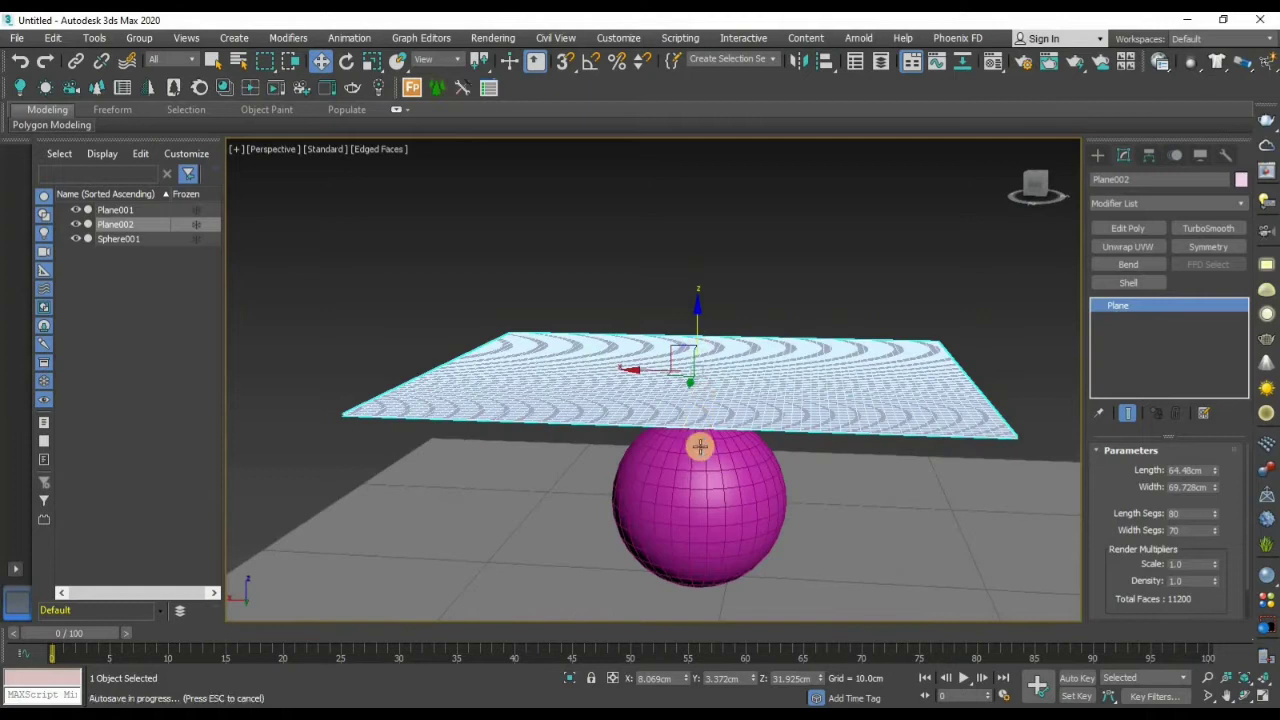
middle_click_drag(700, 446, 717, 467, "alt")
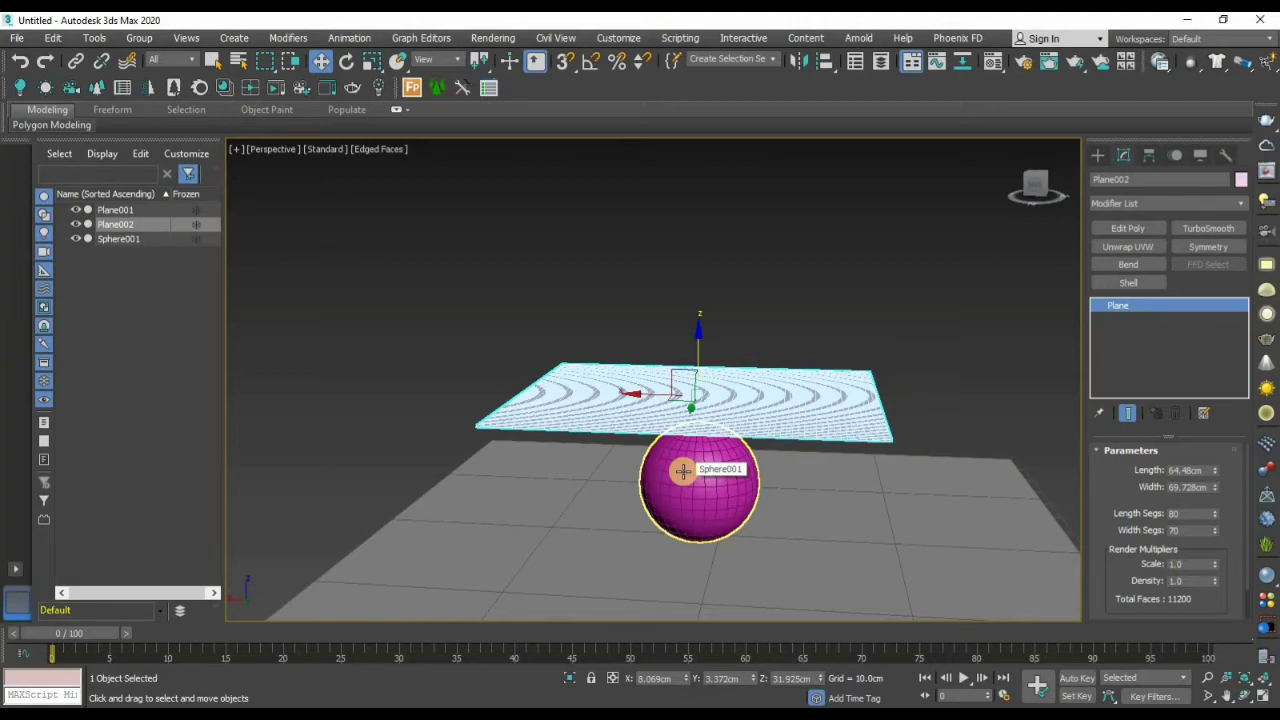
middle_click_drag(717, 476, 740, 440, "alt")
left_click(817, 206)
left_click(729, 262)
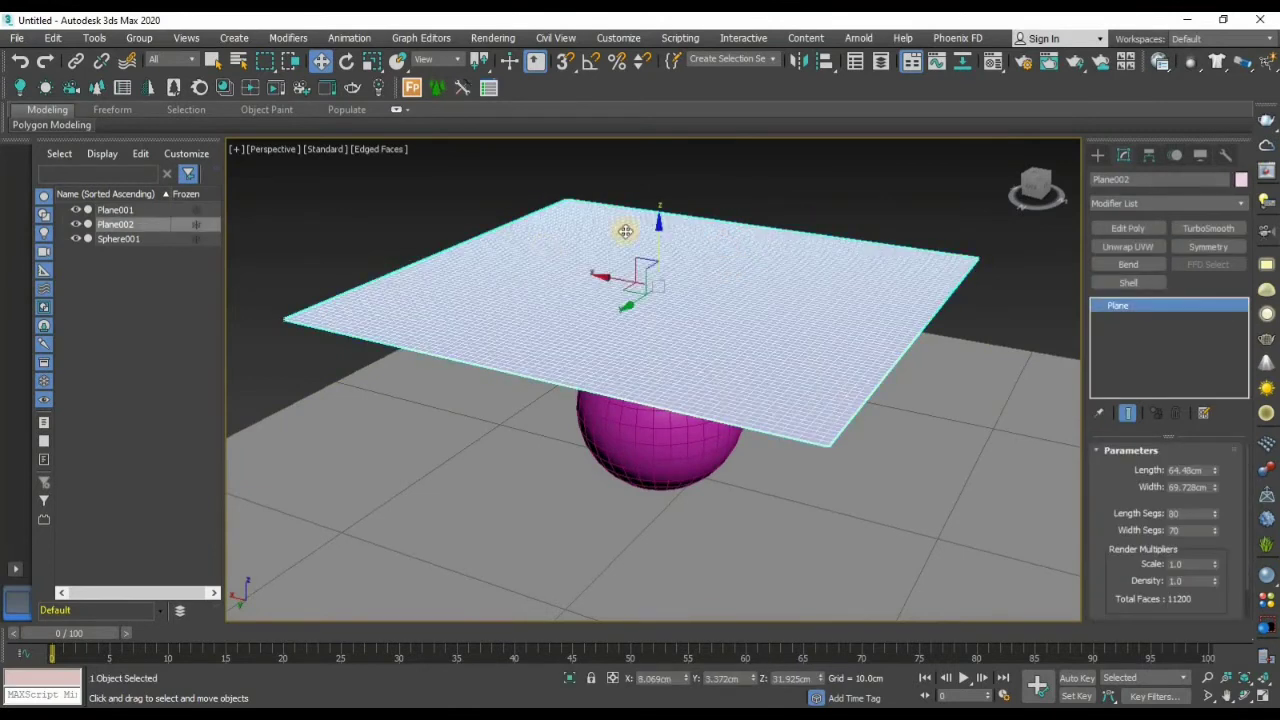
middle_click_drag(608, 393, 725, 388, "alt")
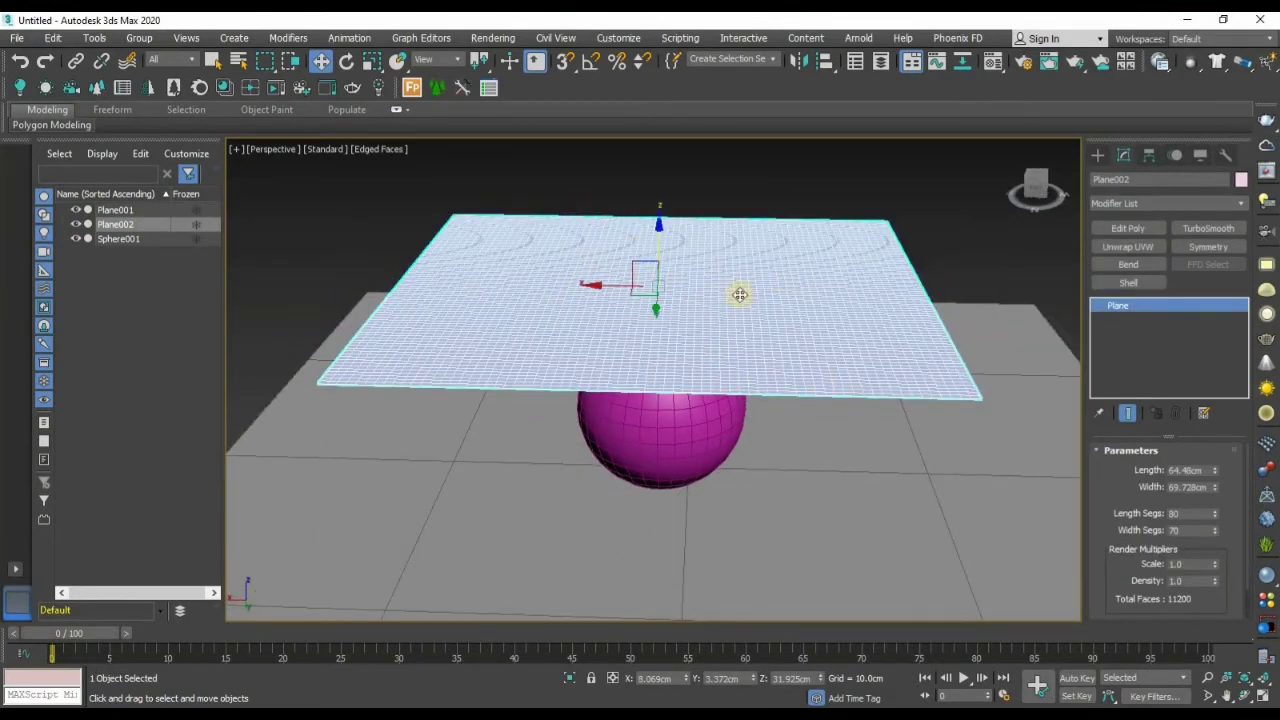
left_click(790, 205)
left_click(772, 284)
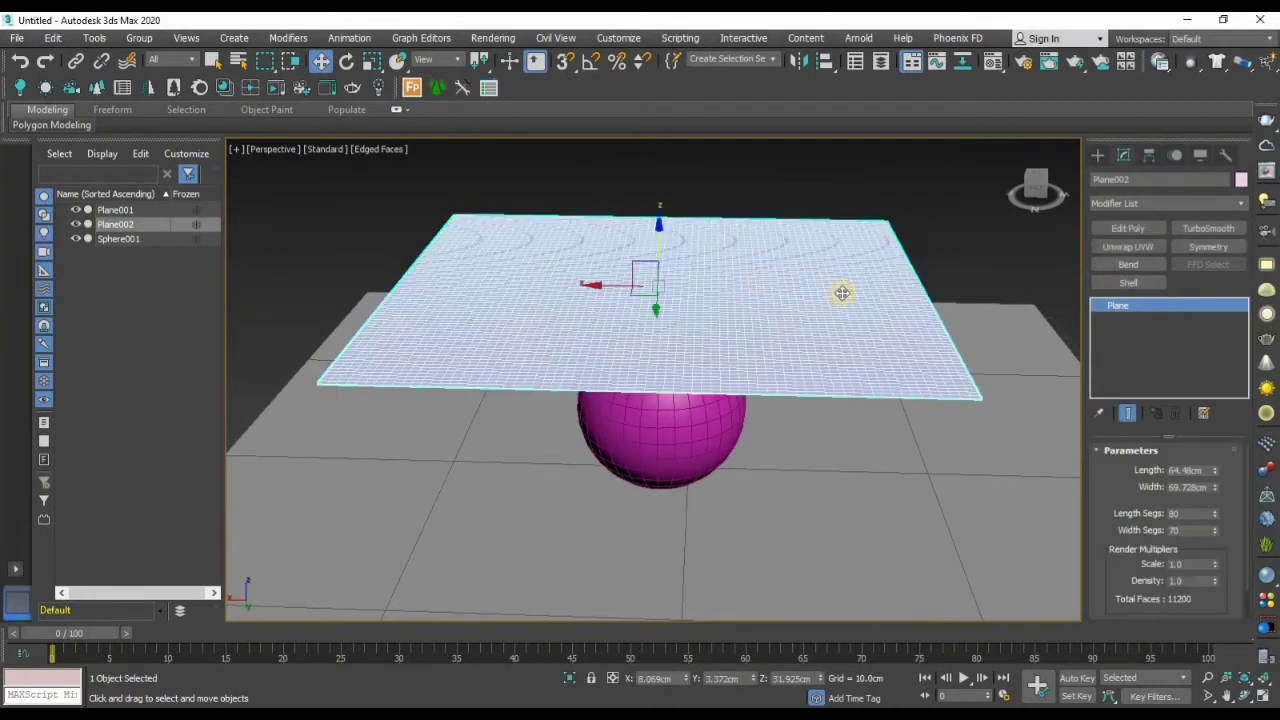
Apply the Cloth modifier to the subdivided plane above the sphere
left_click(1153, 204)
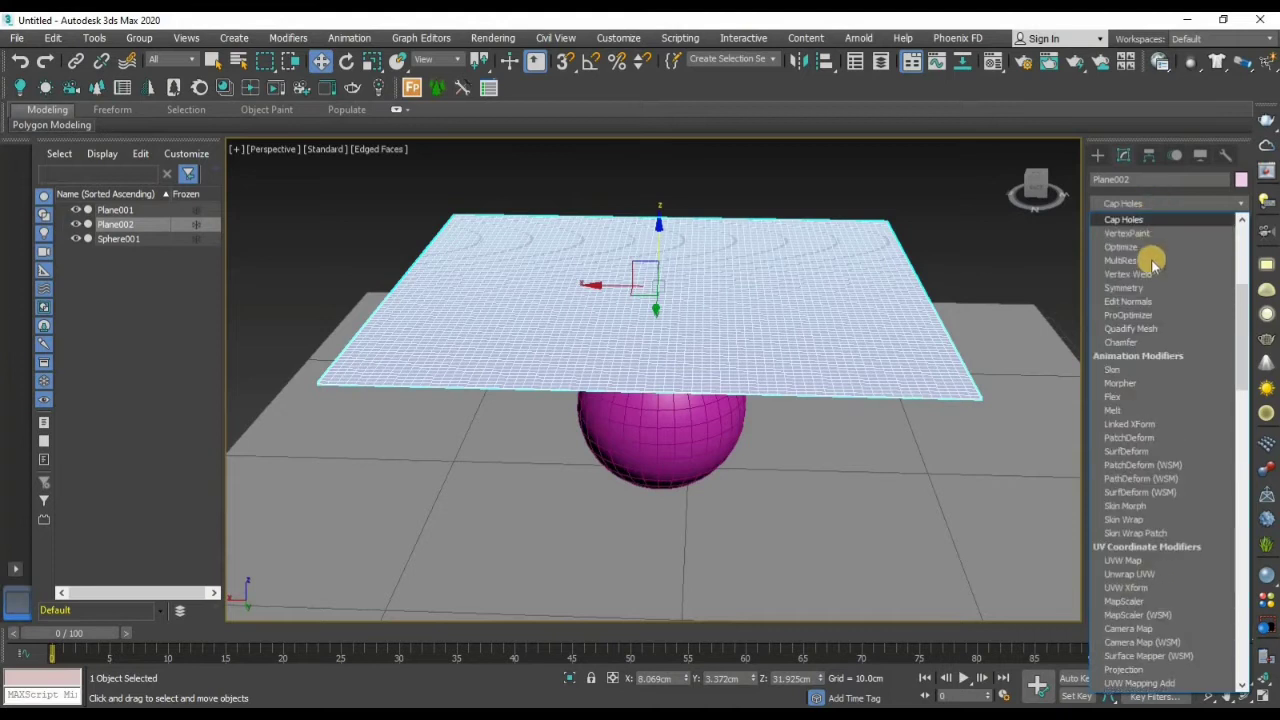
scroll(1150, 258, "down", 10)
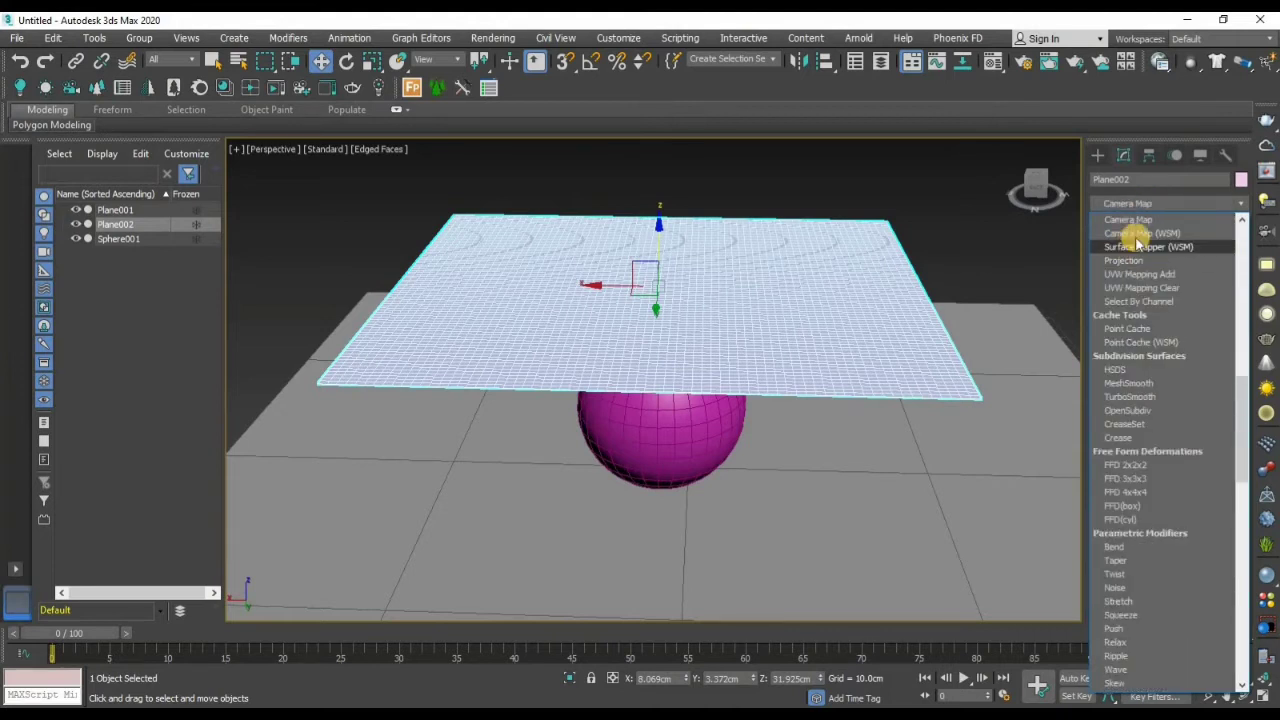
scroll(1135, 250, "down", 5)
scroll(1138, 235, "down", 10)
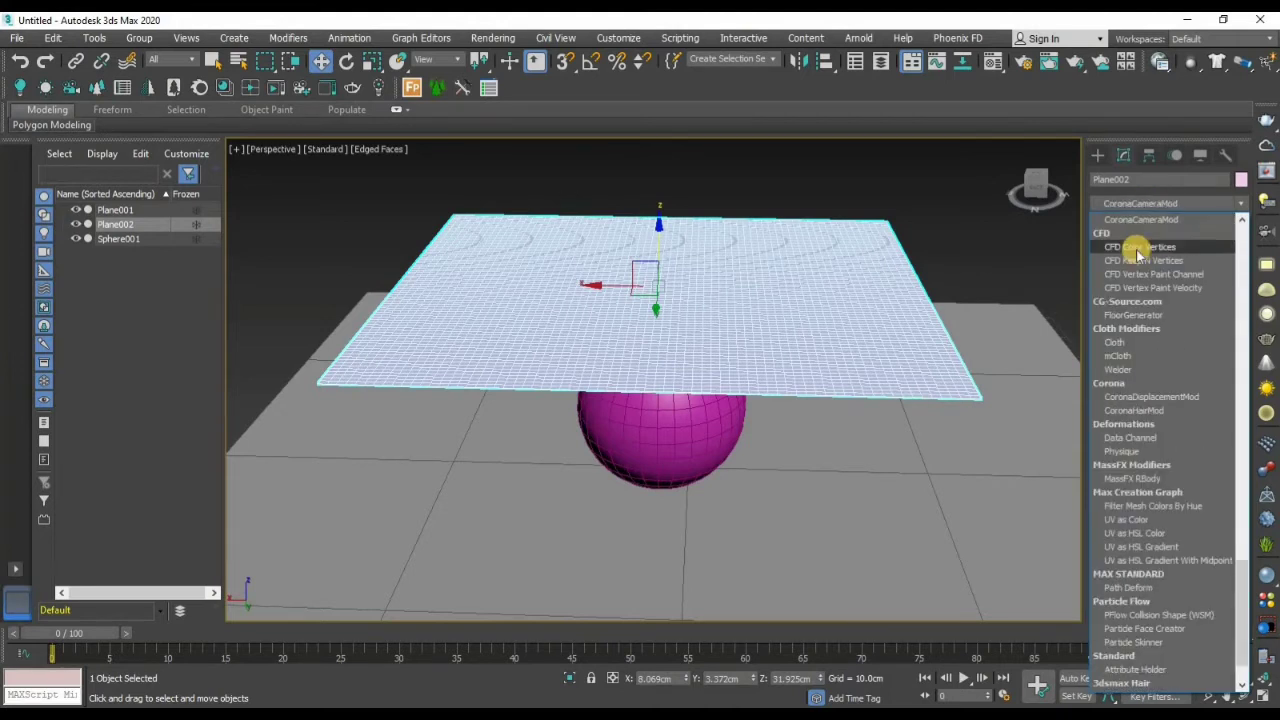
left_click(1116, 342)
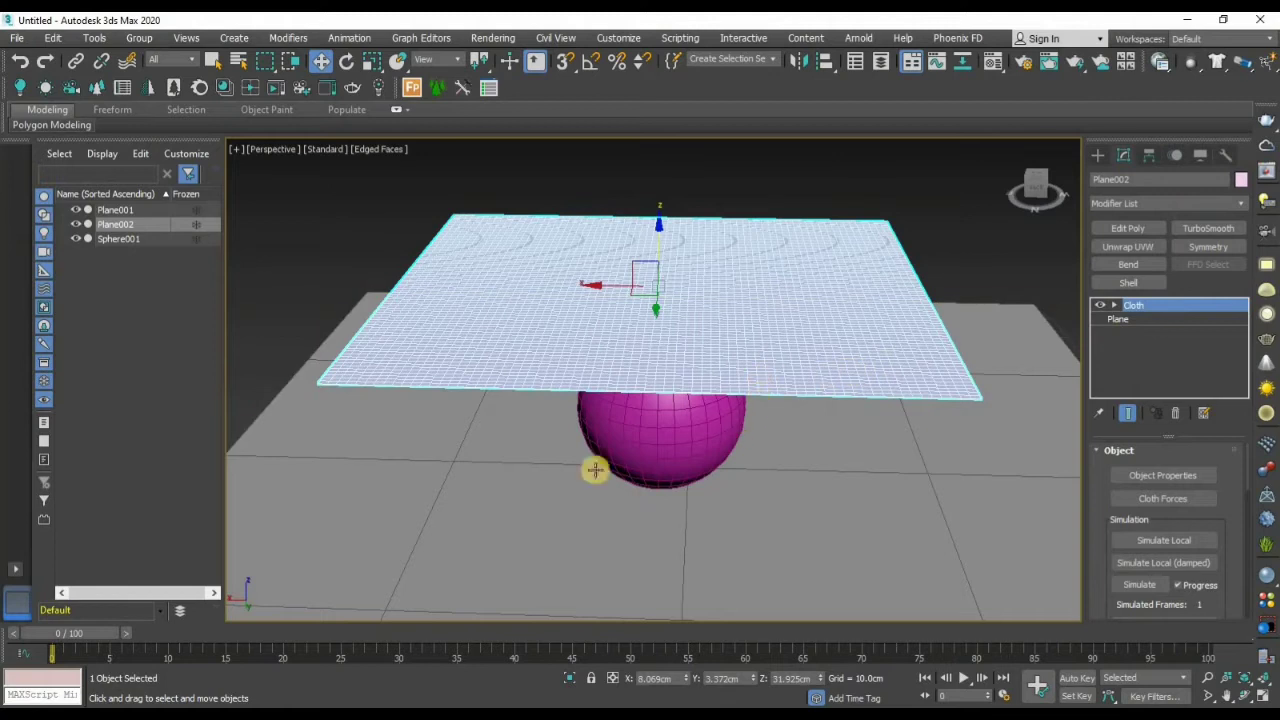
middle_click_drag(634, 451, 671, 456, "alt")
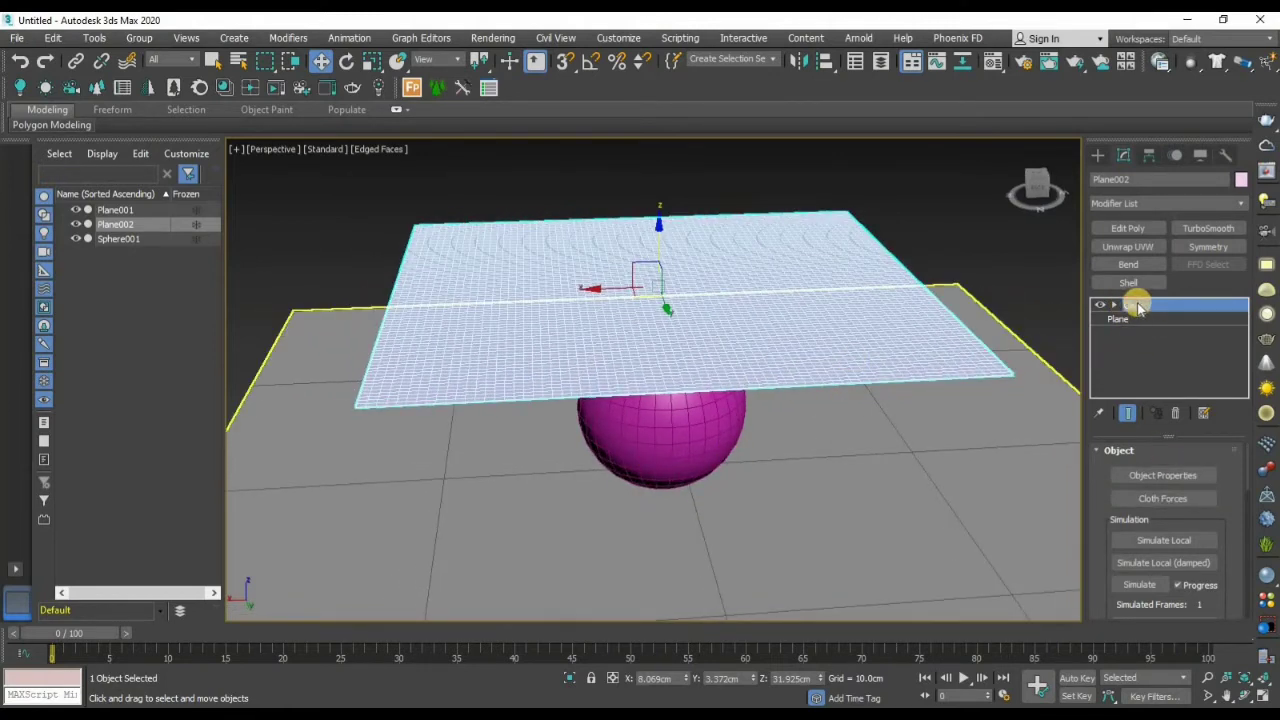
Define the subdivided plane as a Cloth object with the Cotton preset in the cloth modifier's object properties
left_click(1201, 453)
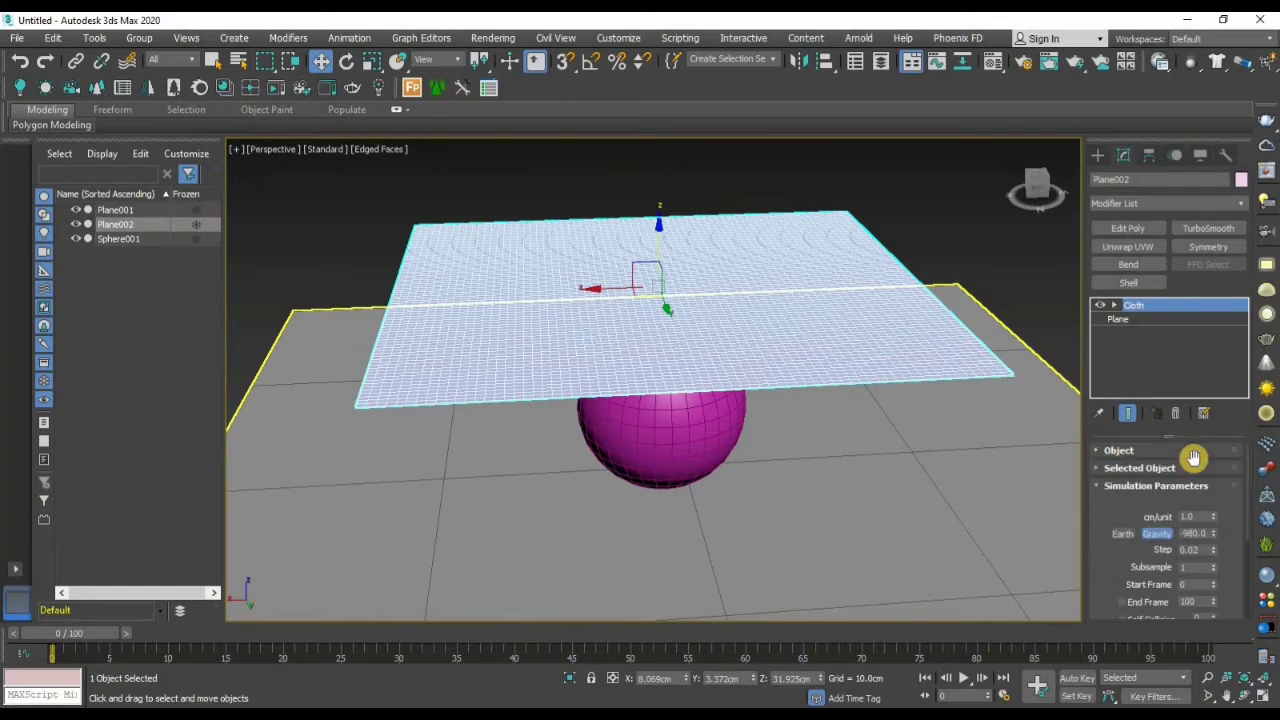
left_click(1165, 453)
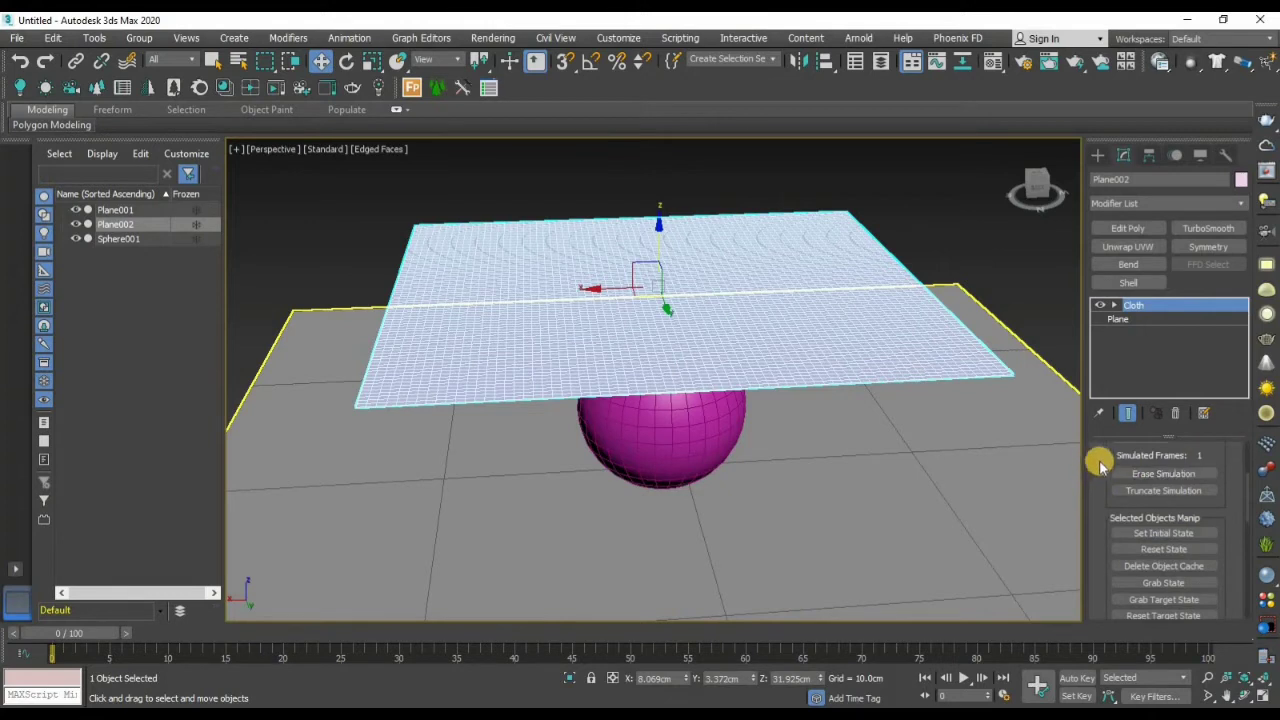
scroll(1114, 528, "up", 3)
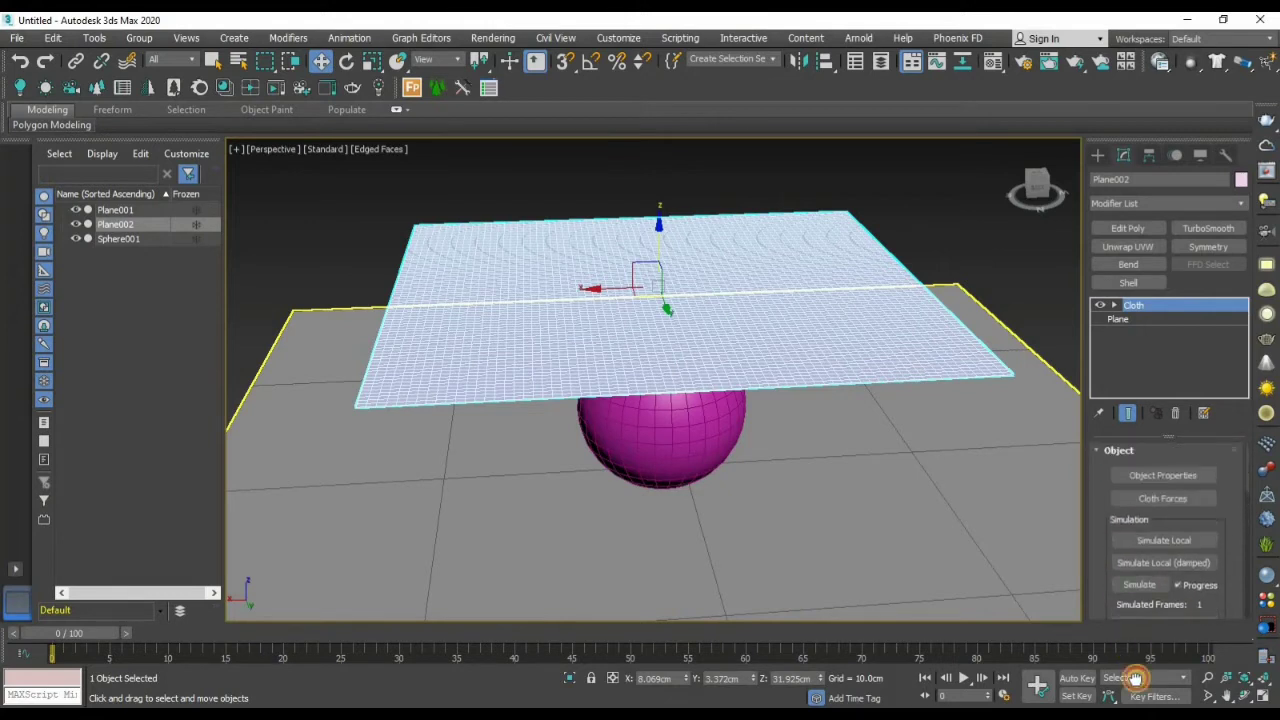
left_click(1163, 476)
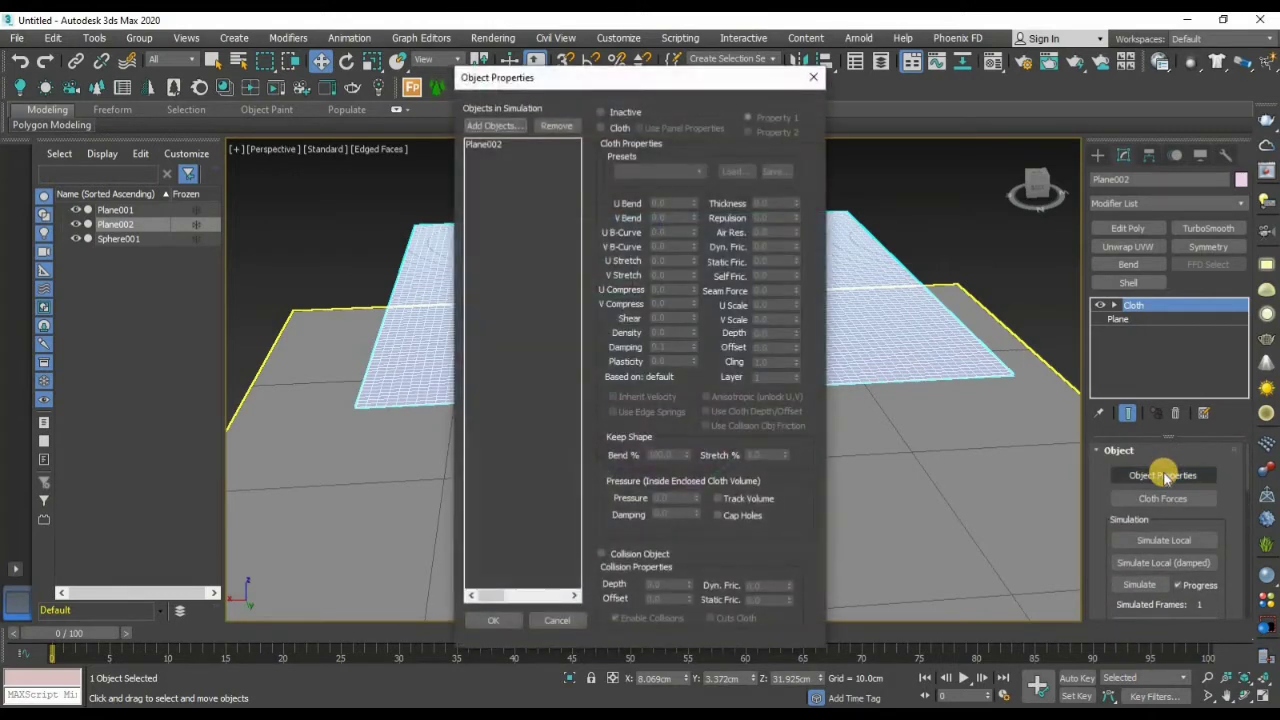
left_click_drag(540, 78, 736, 120)
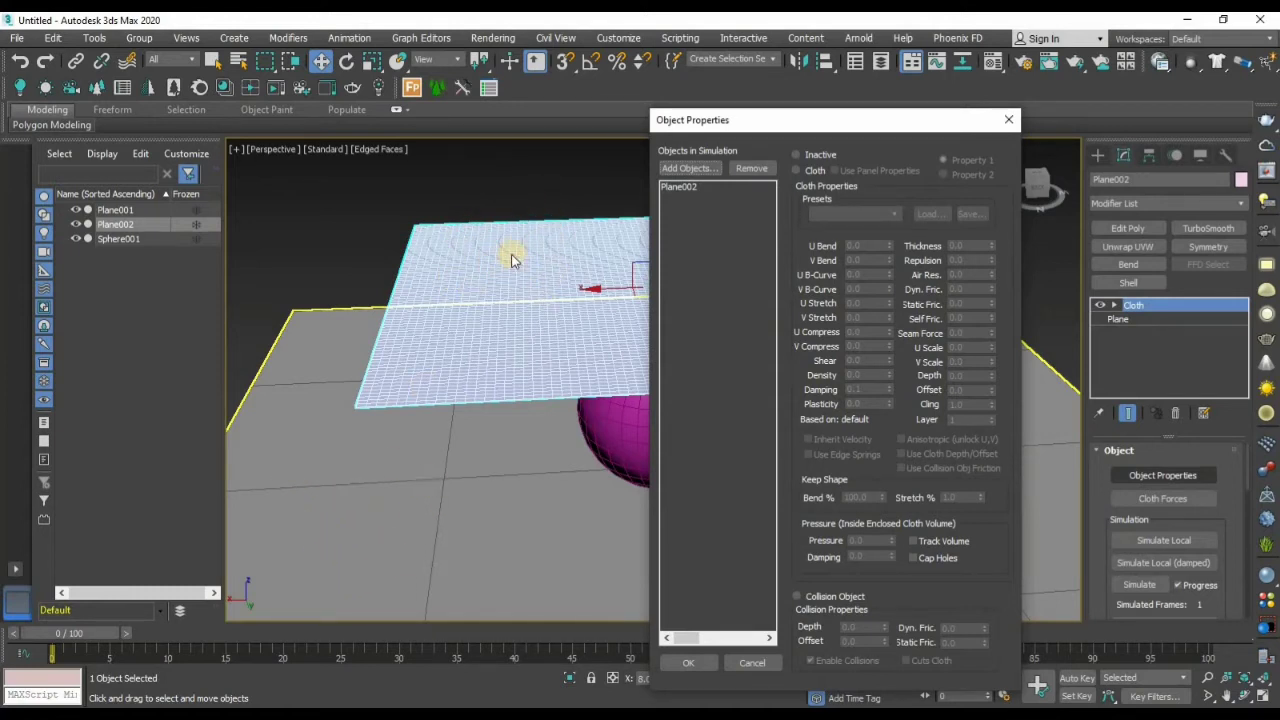
left_click(679, 189)
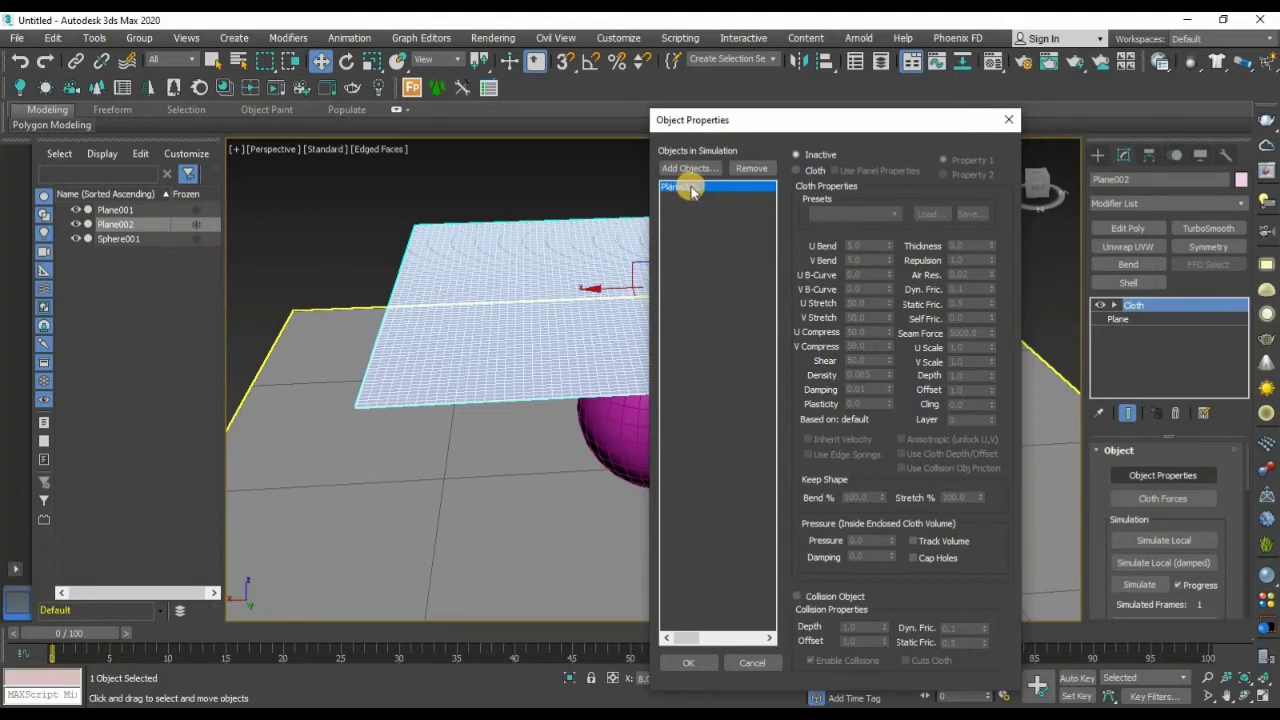
left_click(799, 171)
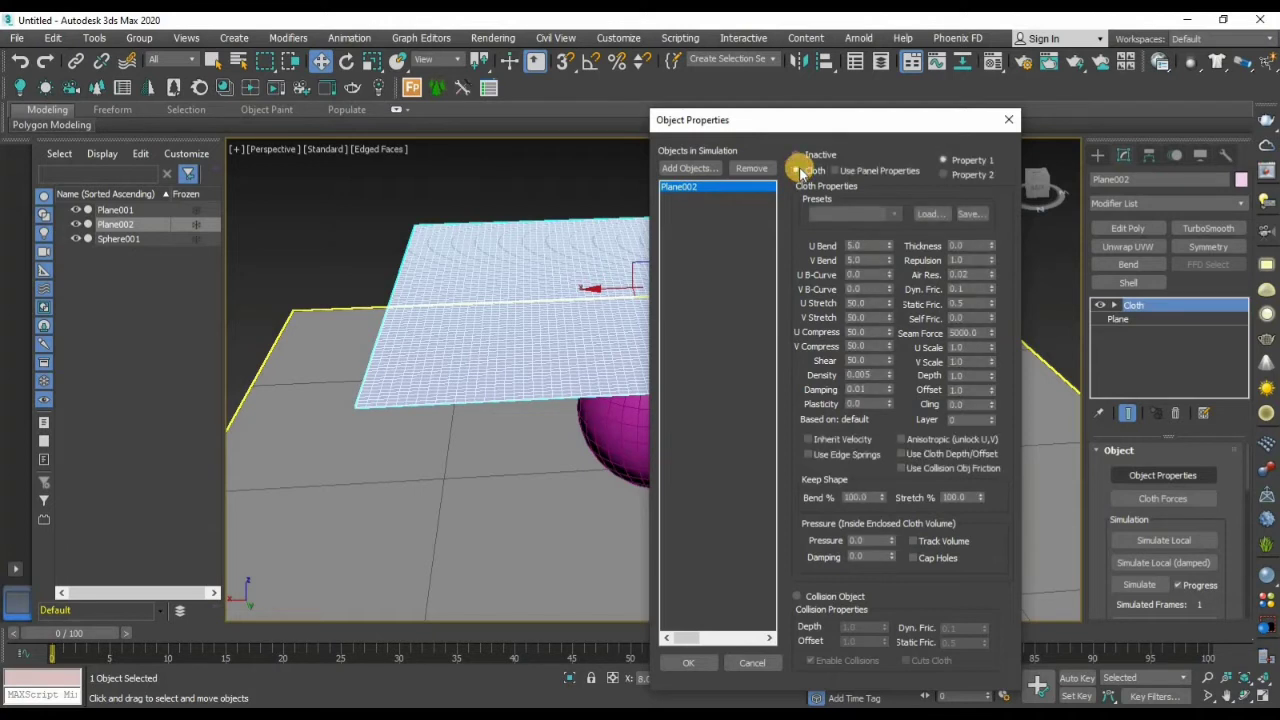
left_click(889, 214)
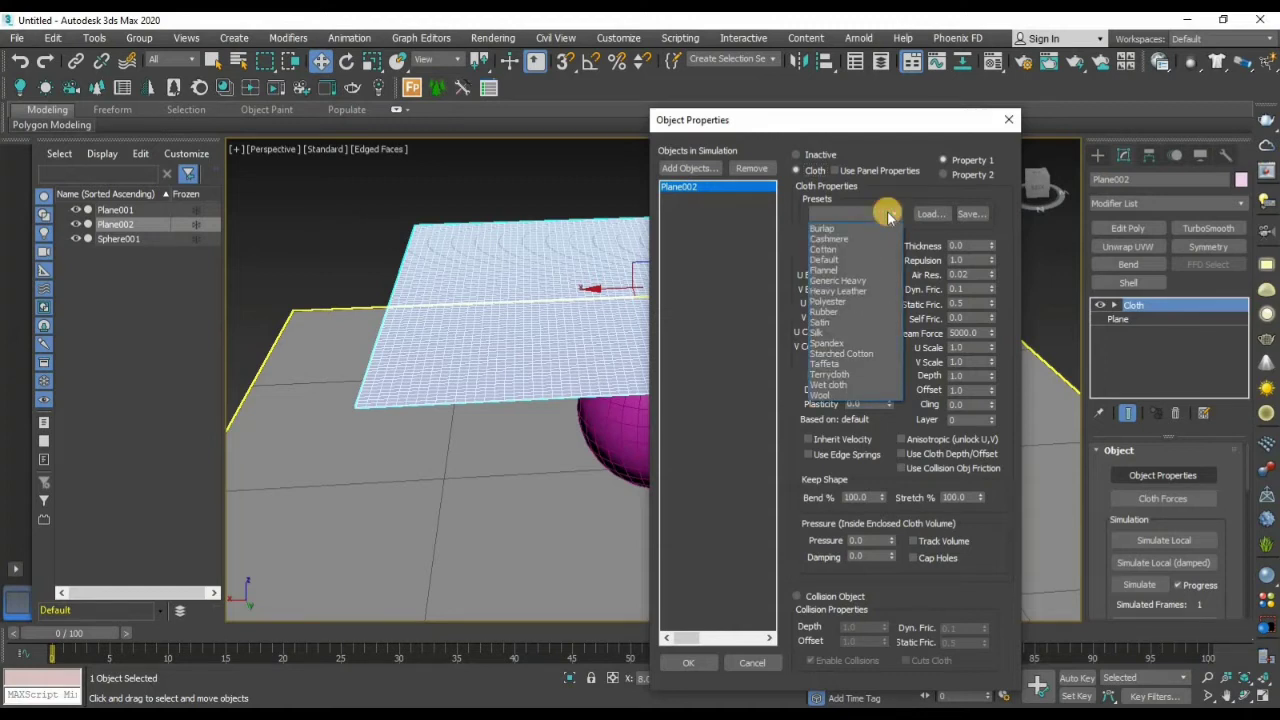
left_click(833, 252)
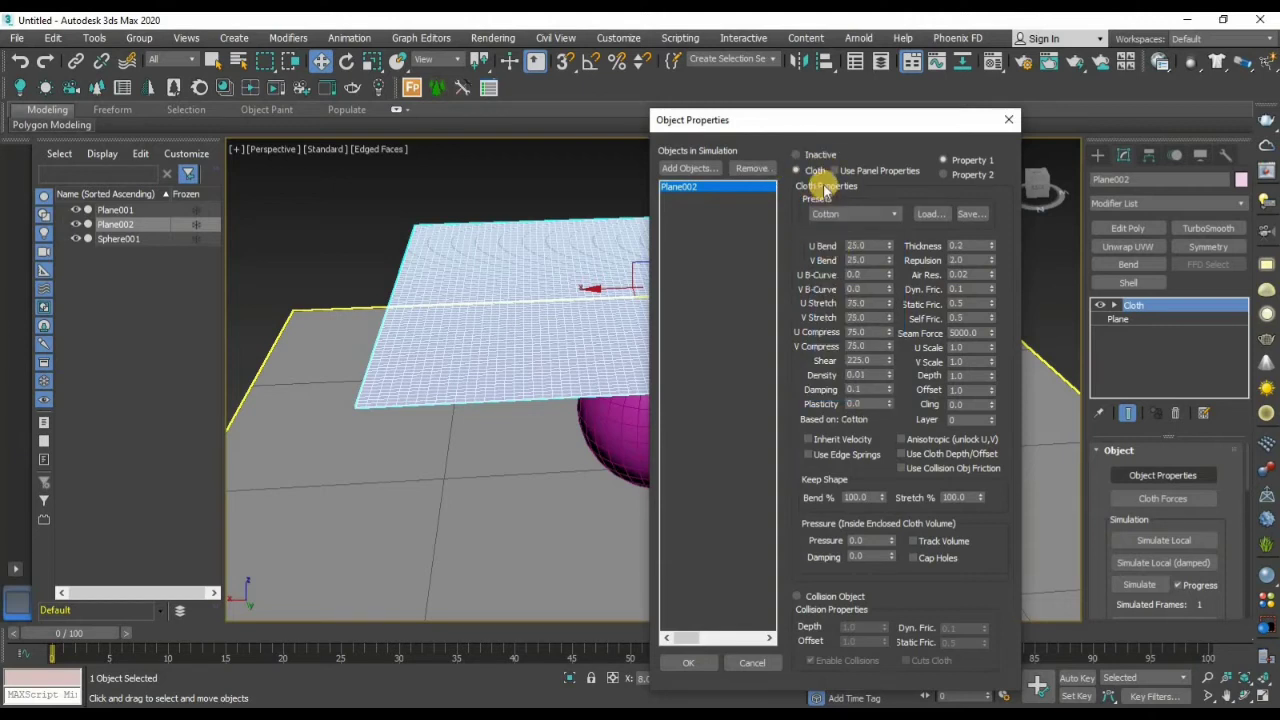
Add the ground plane Plane001 and Sphere001 to the cloth simulation's objects
left_click_drag(823, 119, 206, 90)
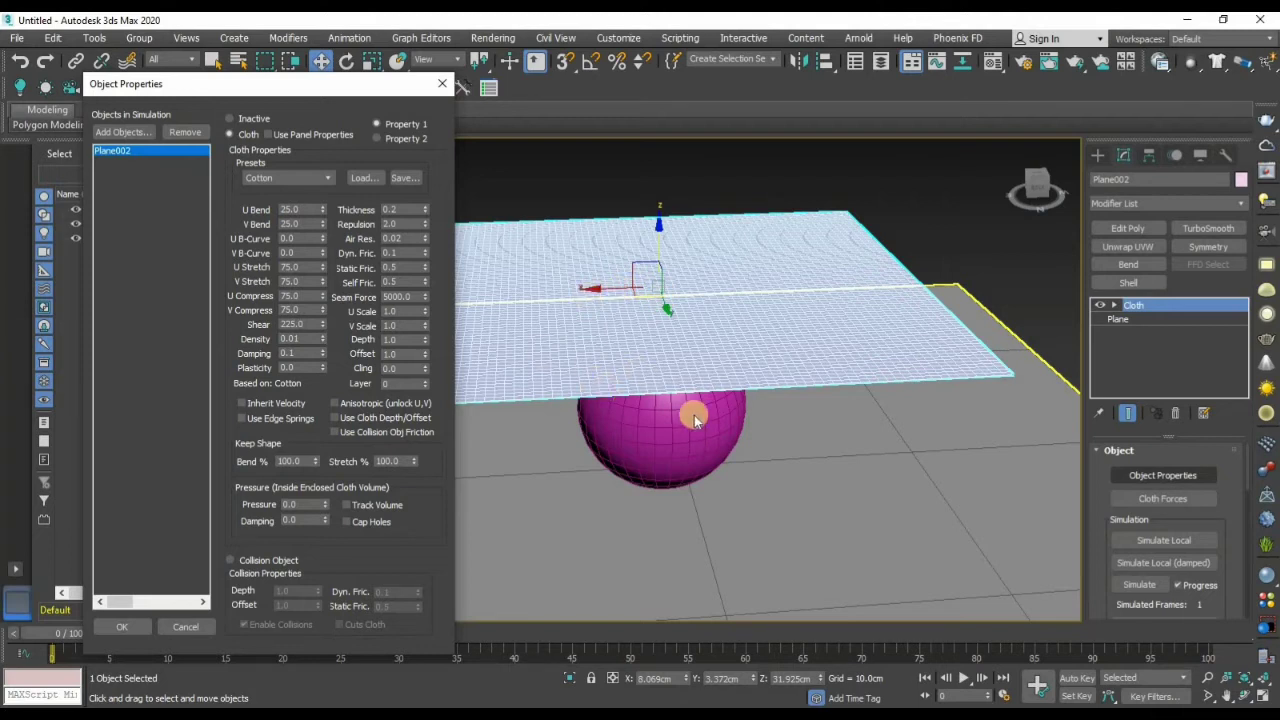
left_click(131, 133)
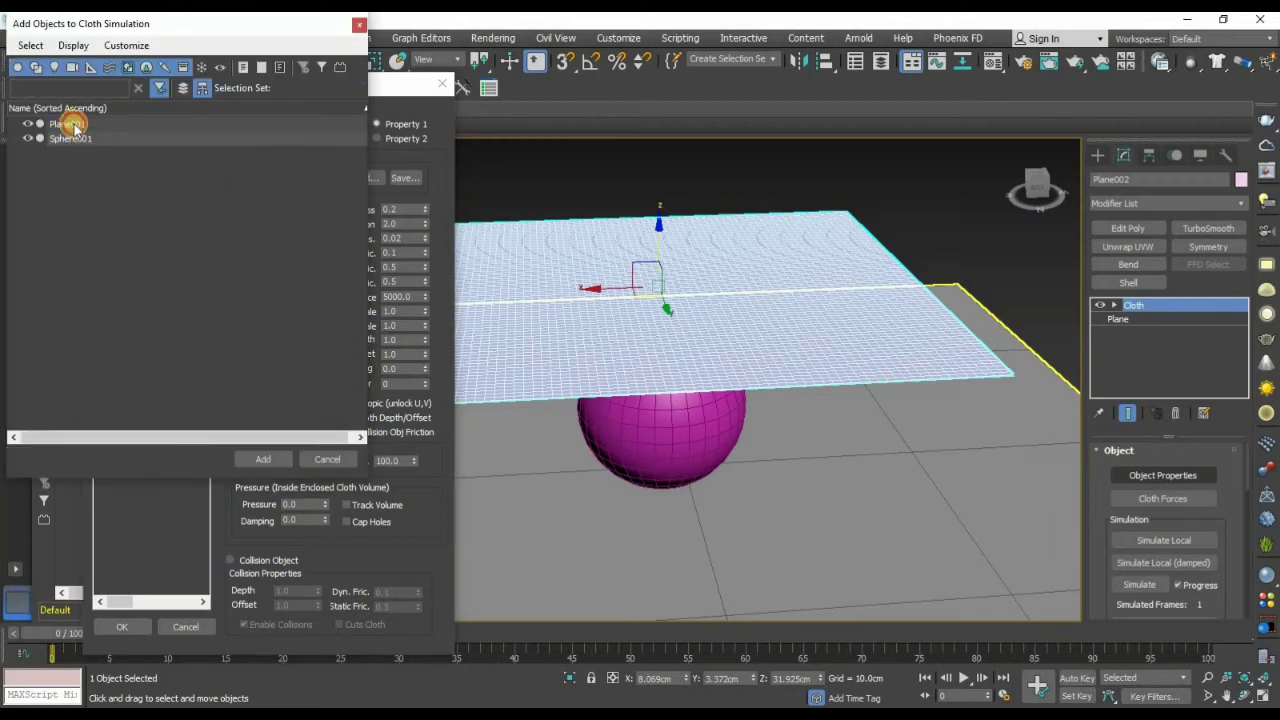
left_click(68, 124)
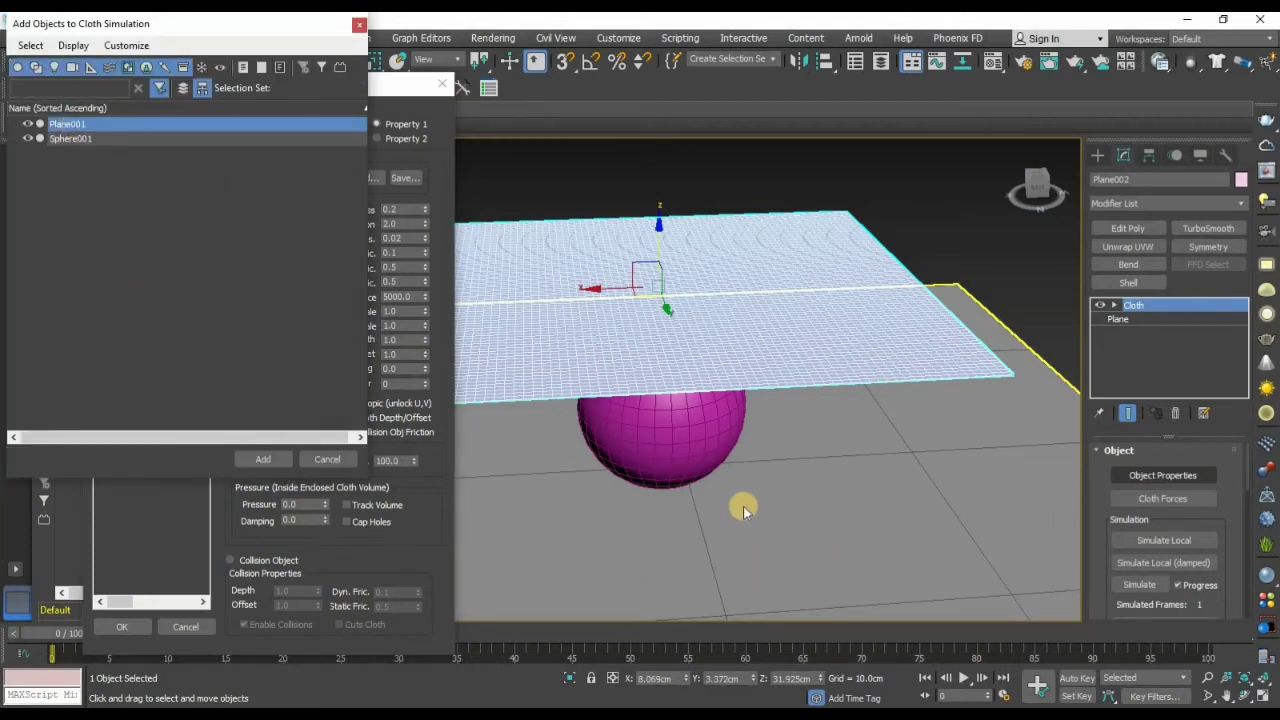
left_click(70, 139, "ctrl")
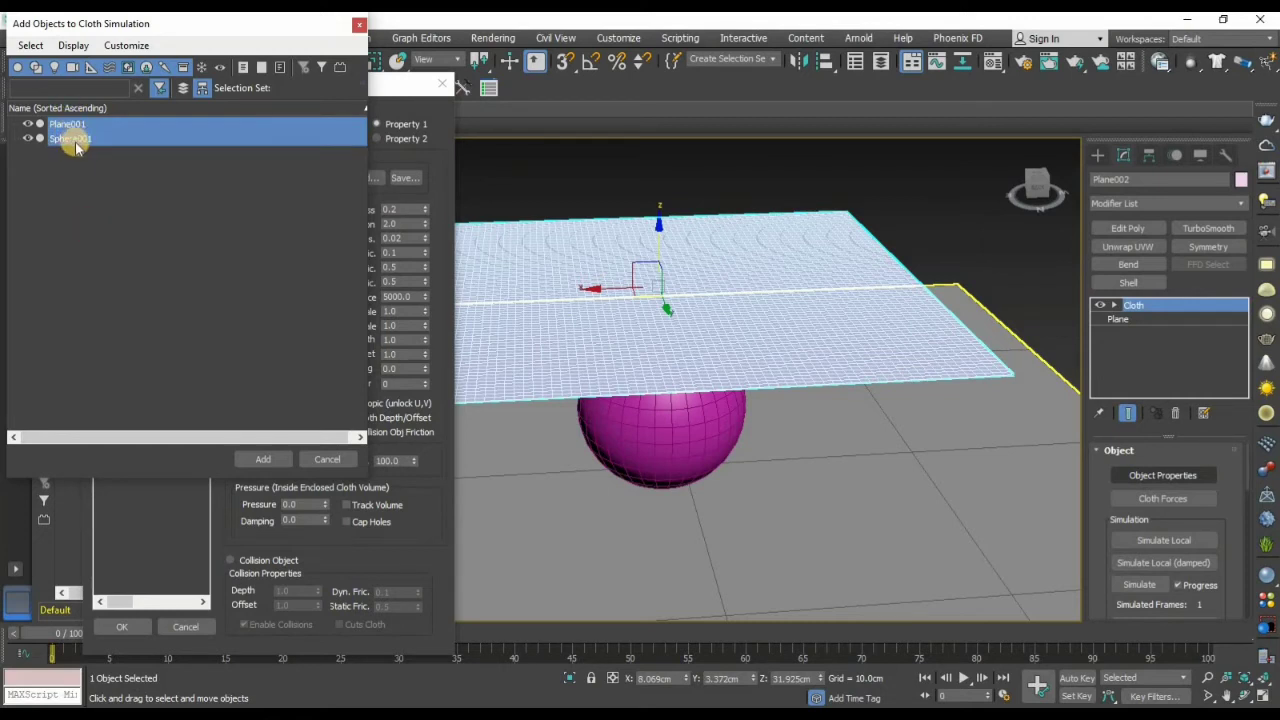
left_click(271, 460)
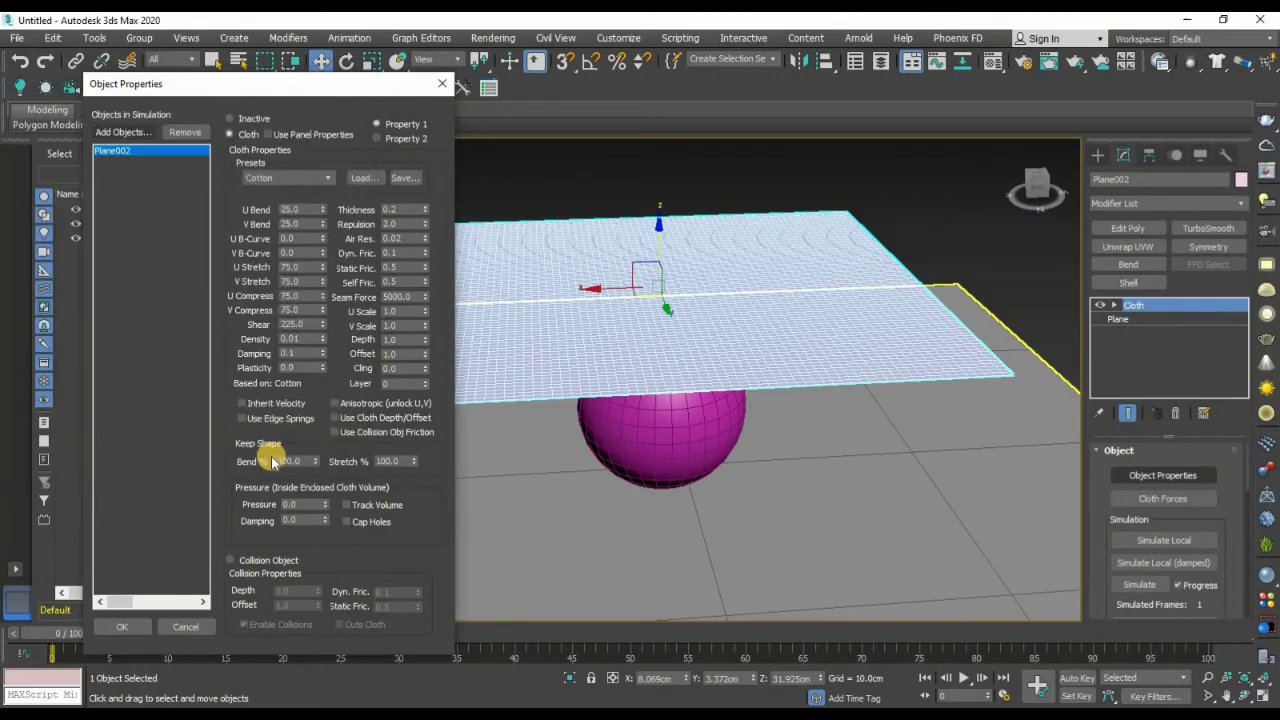
Make Plane001 and Sphere001 collision objects and accept the object properties
left_click(133, 173)
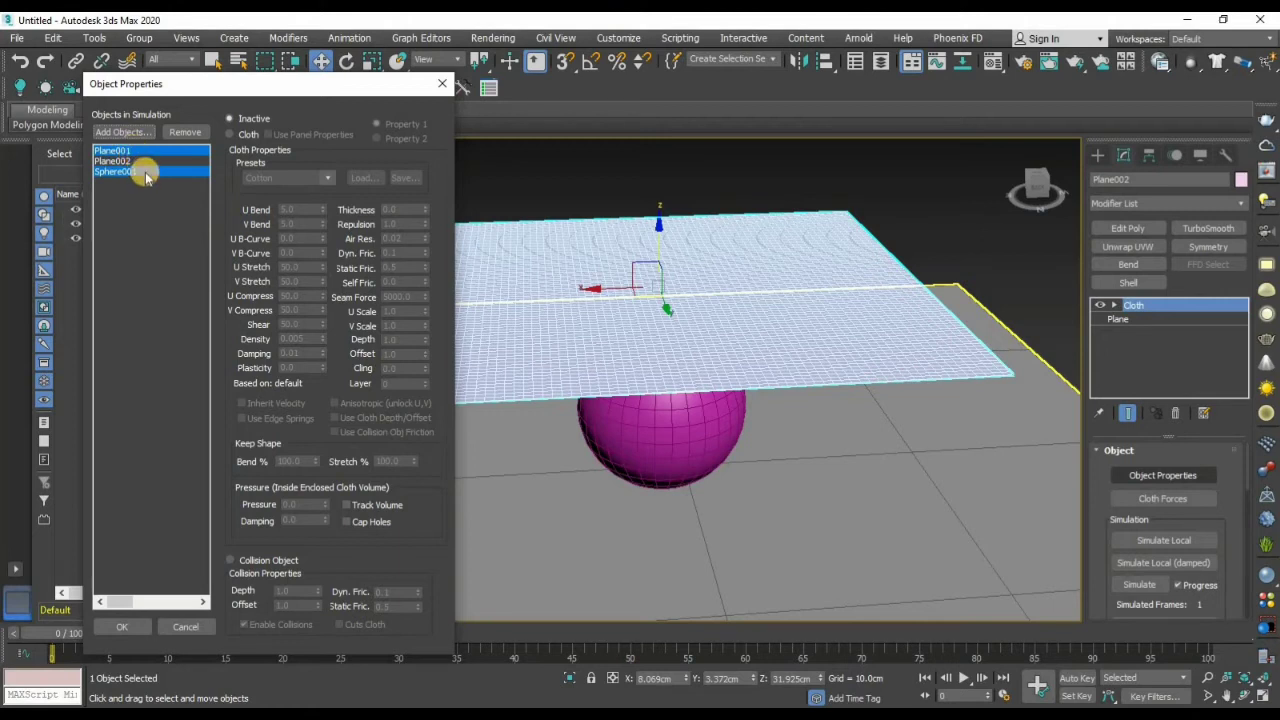
left_click(231, 561)
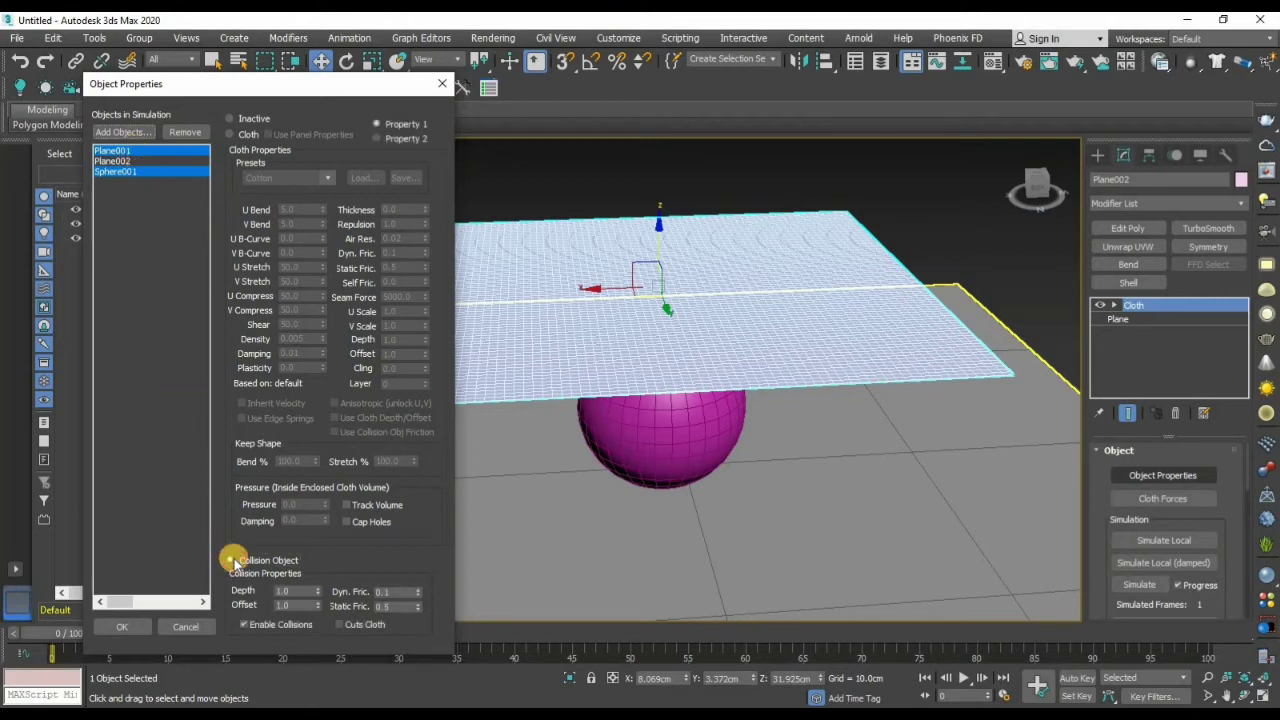
left_click(123, 626)
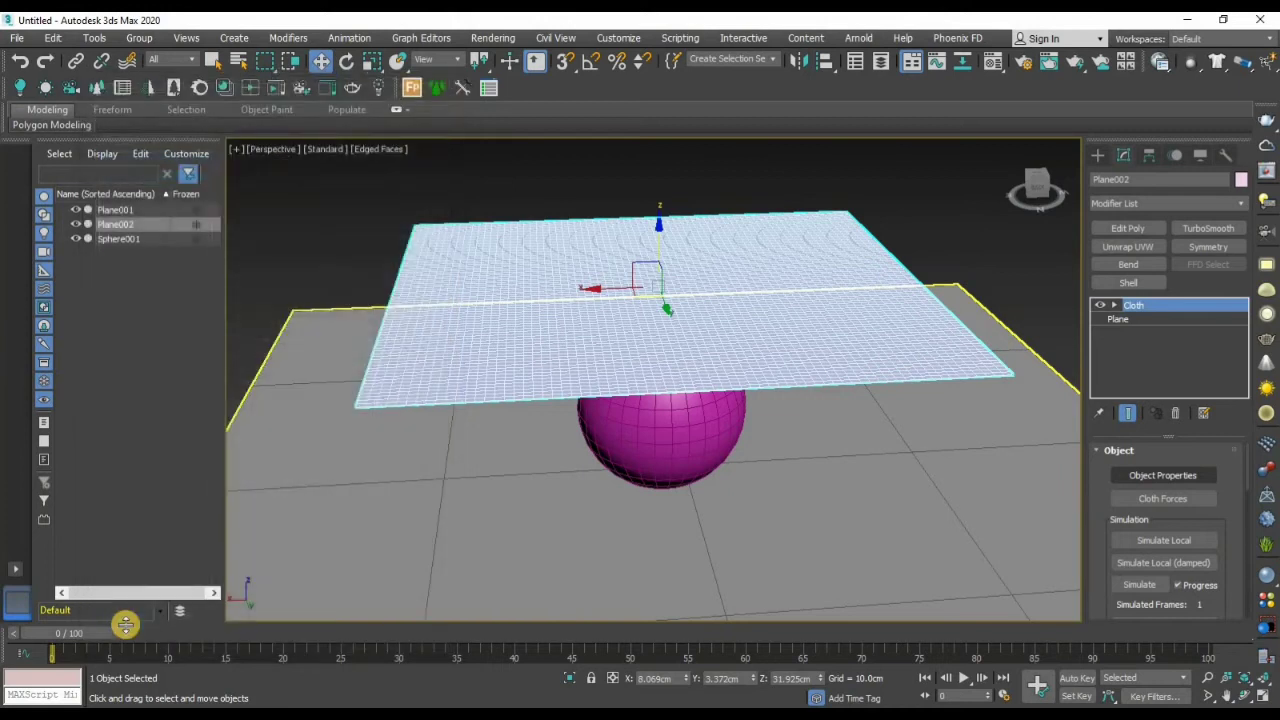
Enable End Frame at 100 and Self Collision at 1 in the cloth's simulation parameters
middle_click_drag(806, 543, 754, 443)
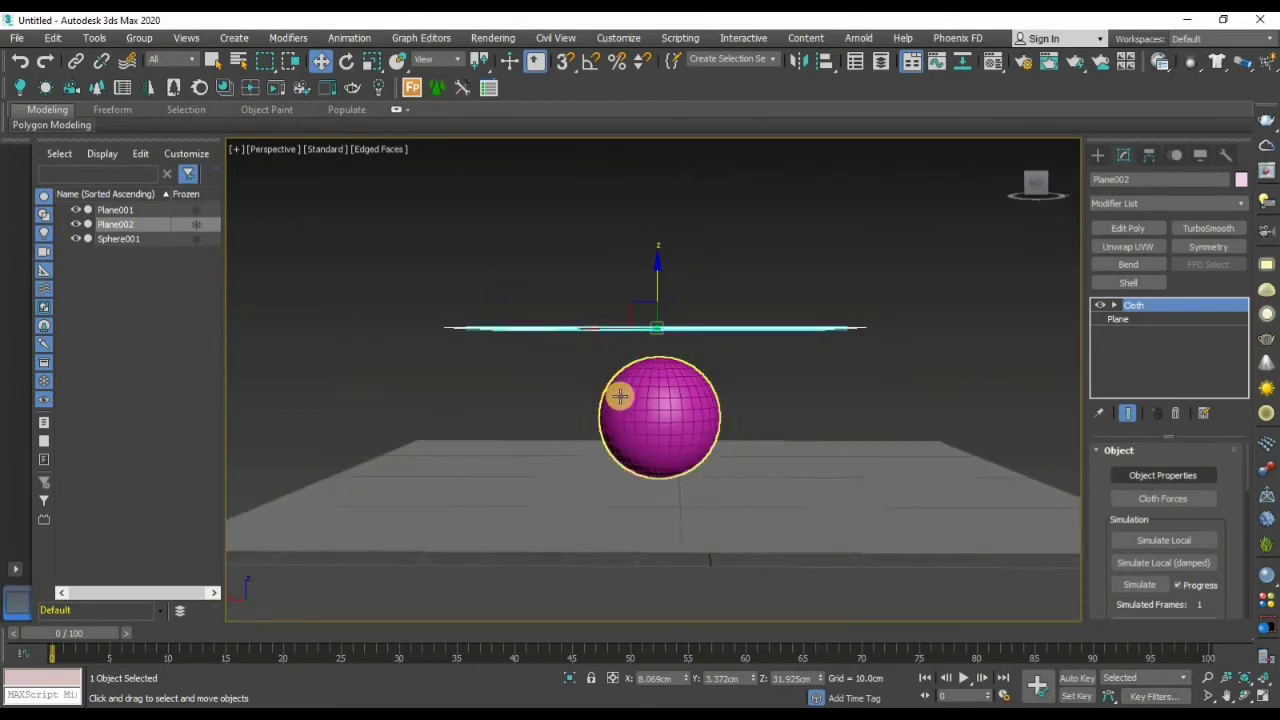
middle_click_drag(740, 374, 746, 399, "alt")
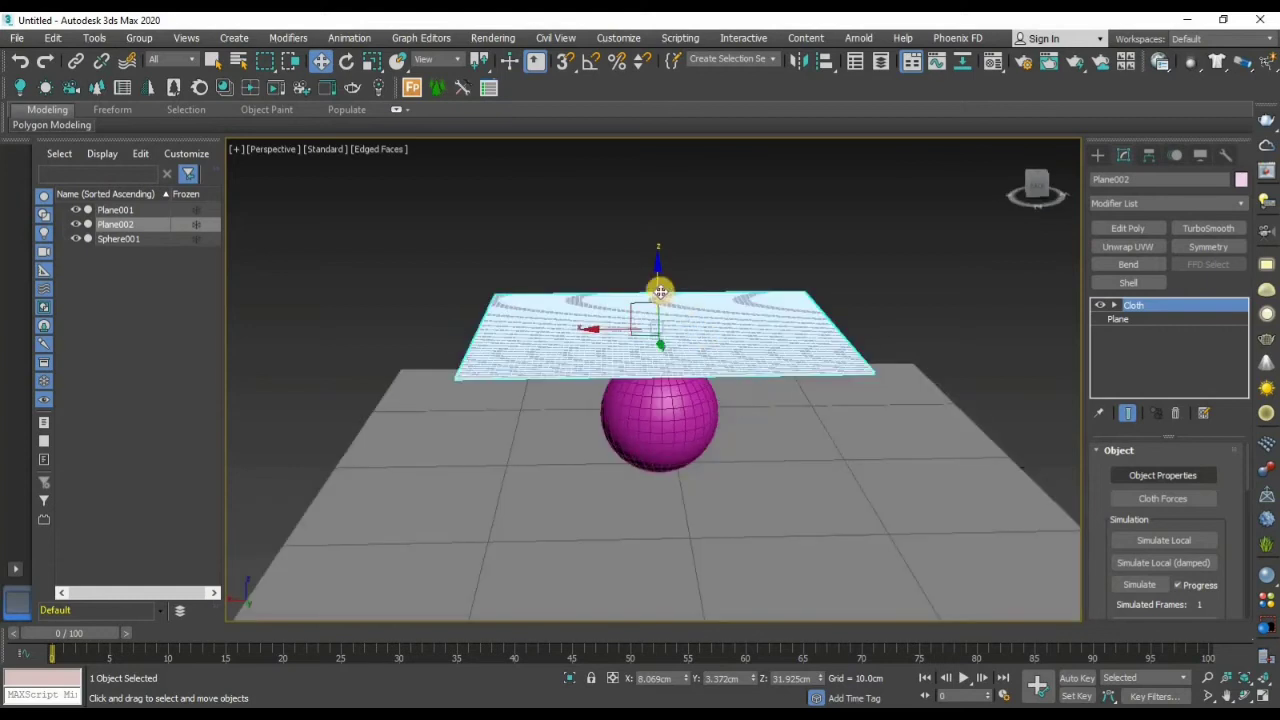
middle_click_drag(706, 349, 723, 377, "alt")
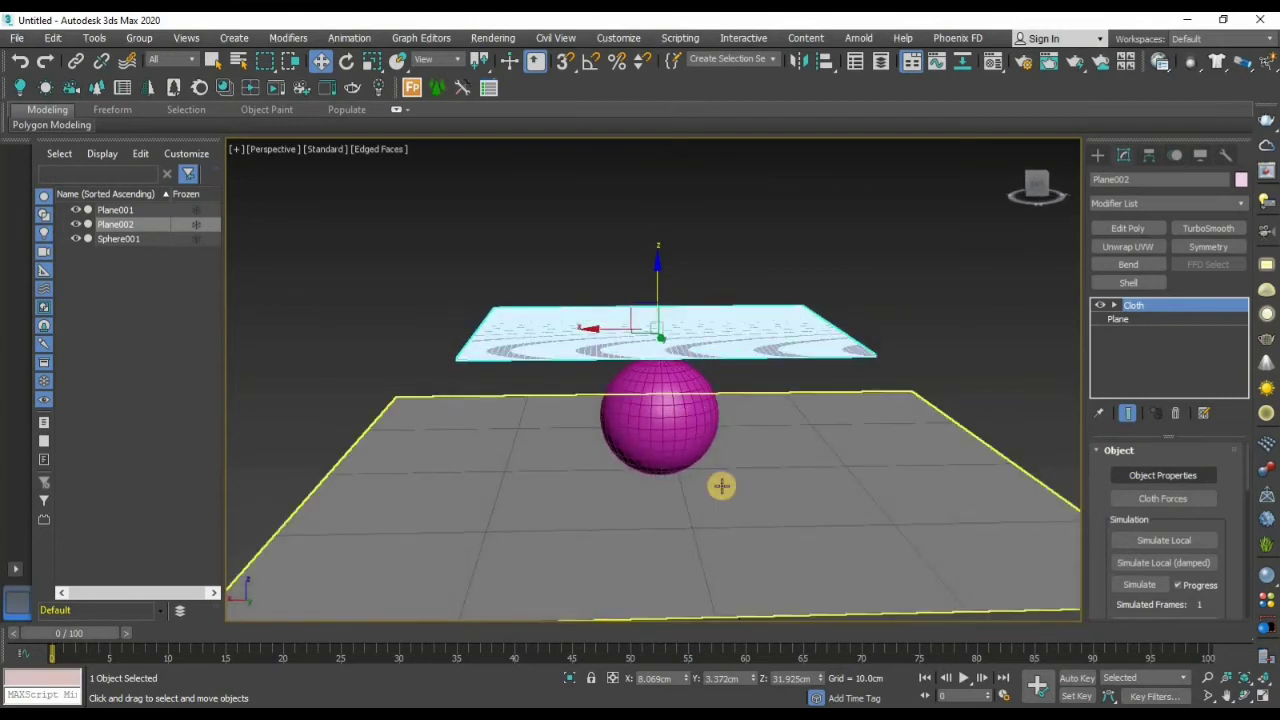
mouse_move(771, 520)
middle_mouse_down("alt")
mouse_move(788, 505)
mouse_move(780, 517)
middle_mouse_up("alt")
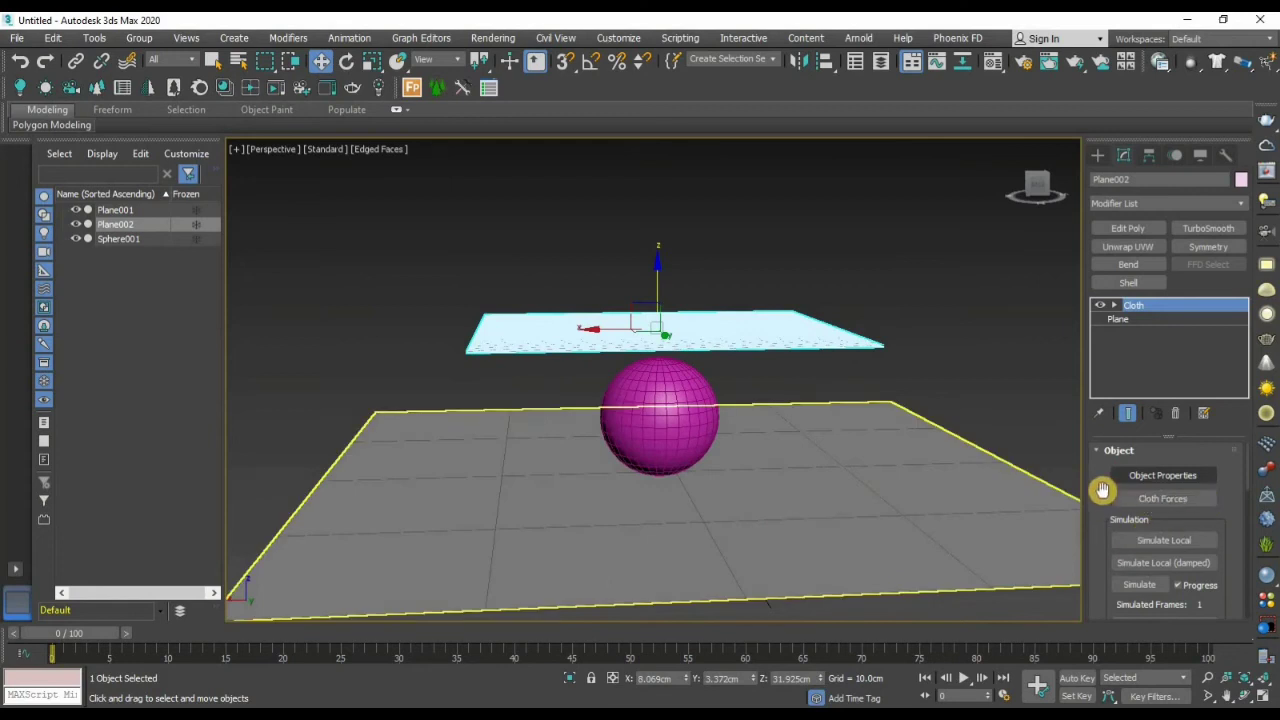
left_click_drag(1098, 472, 1089, 223)
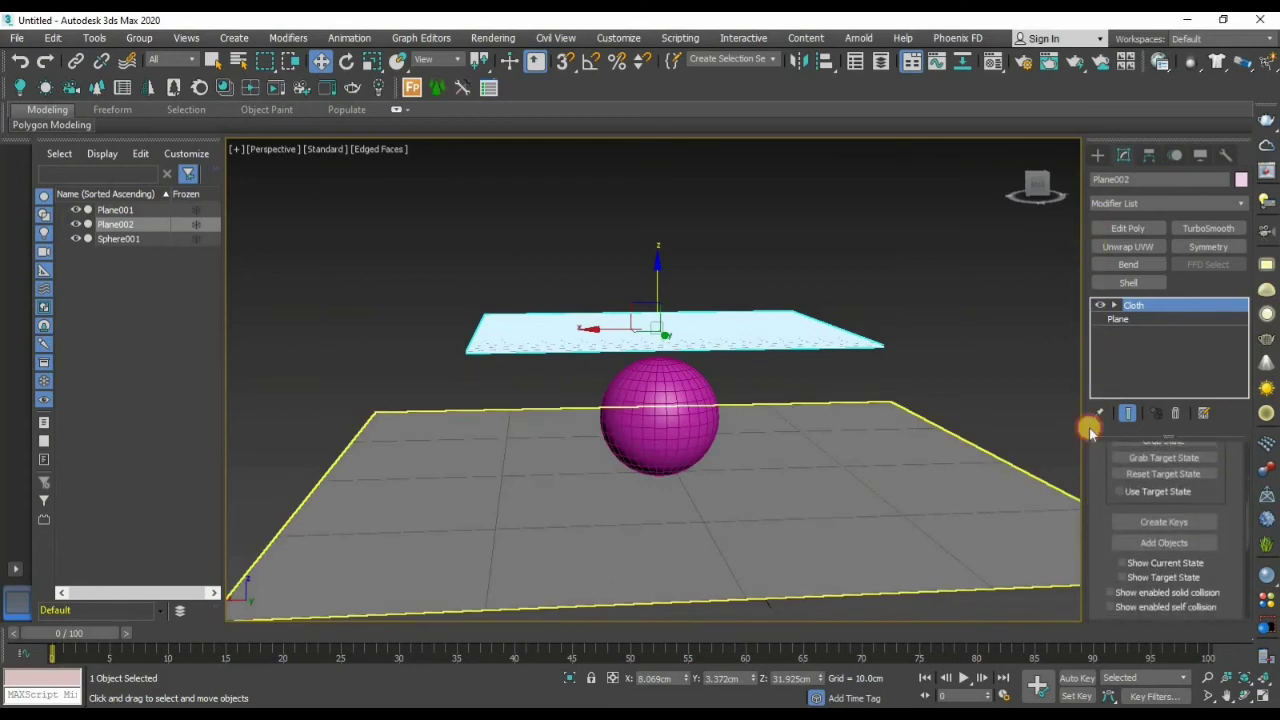
left_click_drag(1100, 556, 1099, 357)
left_click_drag(1103, 549, 1105, 498)
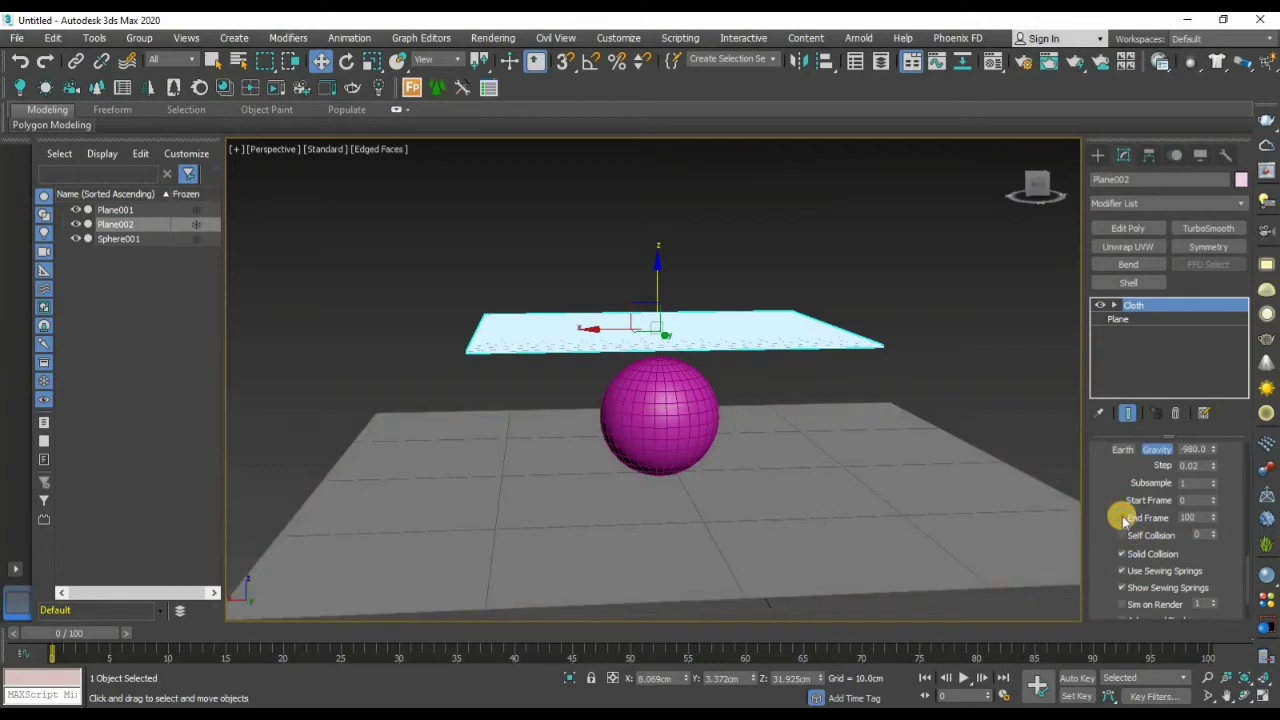
left_click(1121, 517)
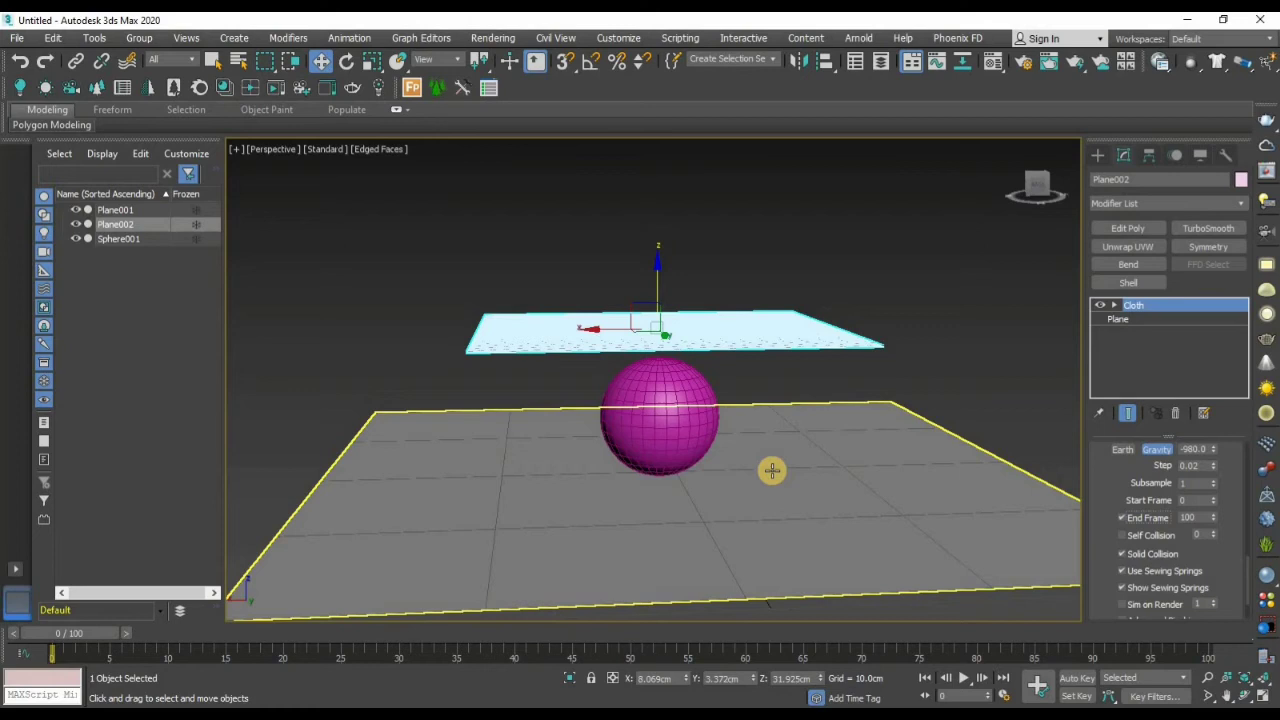
left_click(1121, 536)
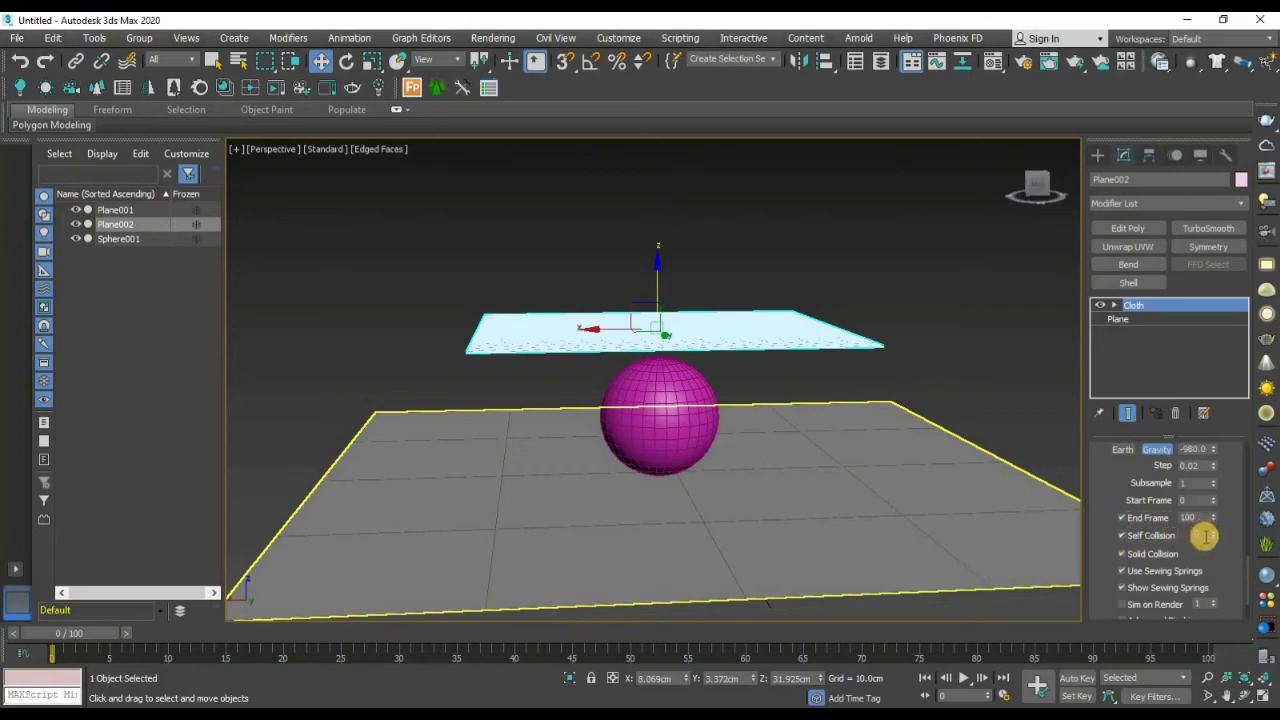
left_click(1200, 533)
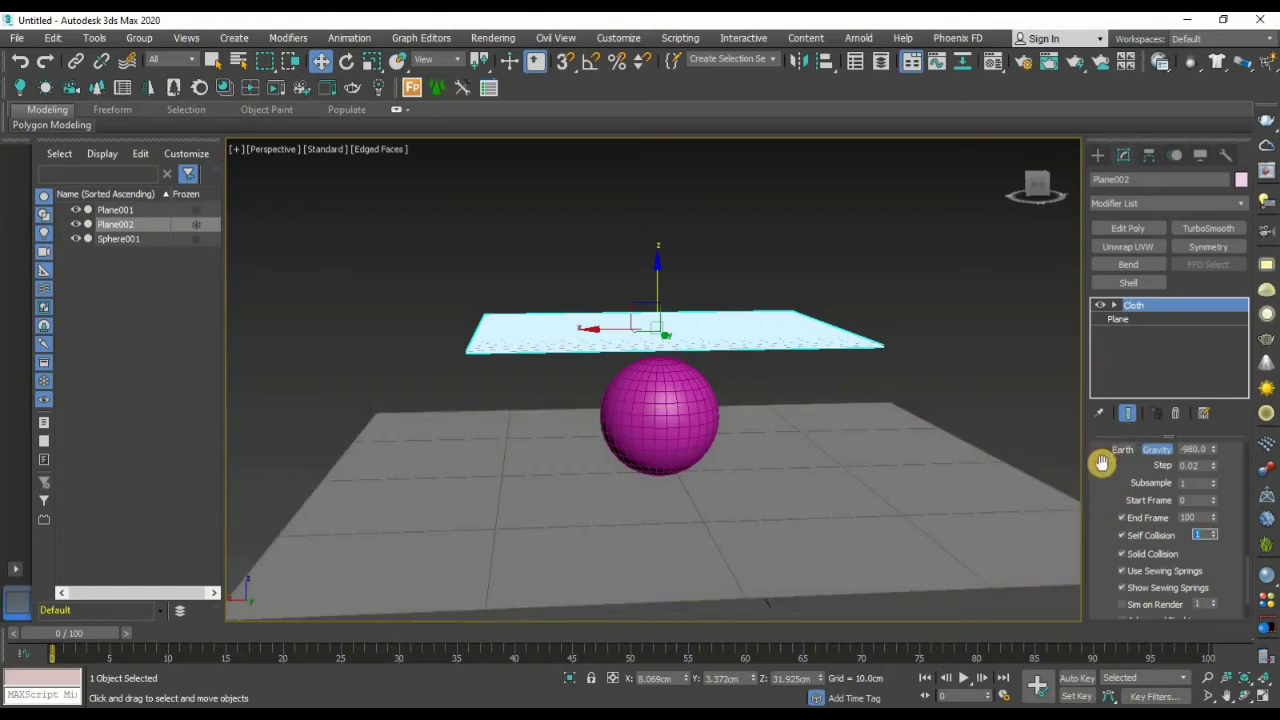
Hide the edged faces in the Perspective view and run the full cloth simulation, stopping it at about frame 56
left_click_drag(1098, 450, 1133, 622)
mouse_move(1100, 466)
left_mouse_down()
mouse_move(1116, 612)
mouse_move(1106, 520)
mouse_move(1111, 576)
mouse_move(1100, 537)
left_mouse_up()
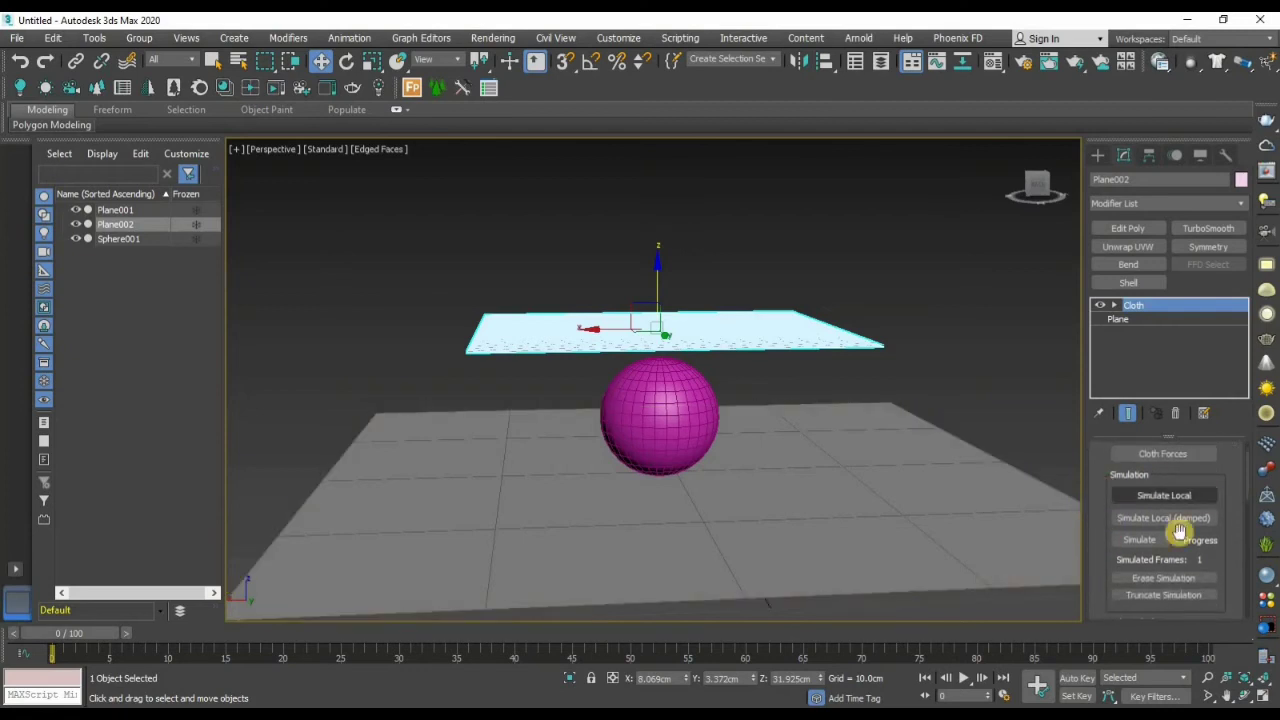
left_click(1142, 542)
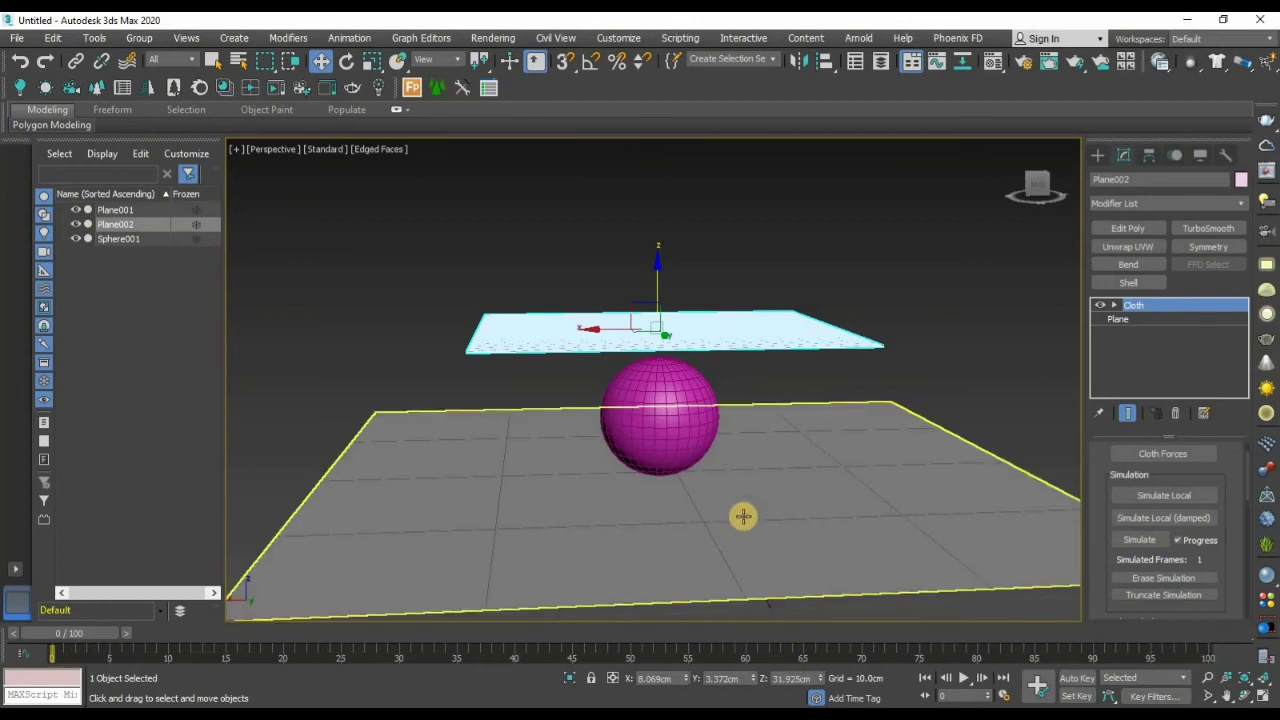
middle_click_drag(767, 511, 731, 457, "alt")
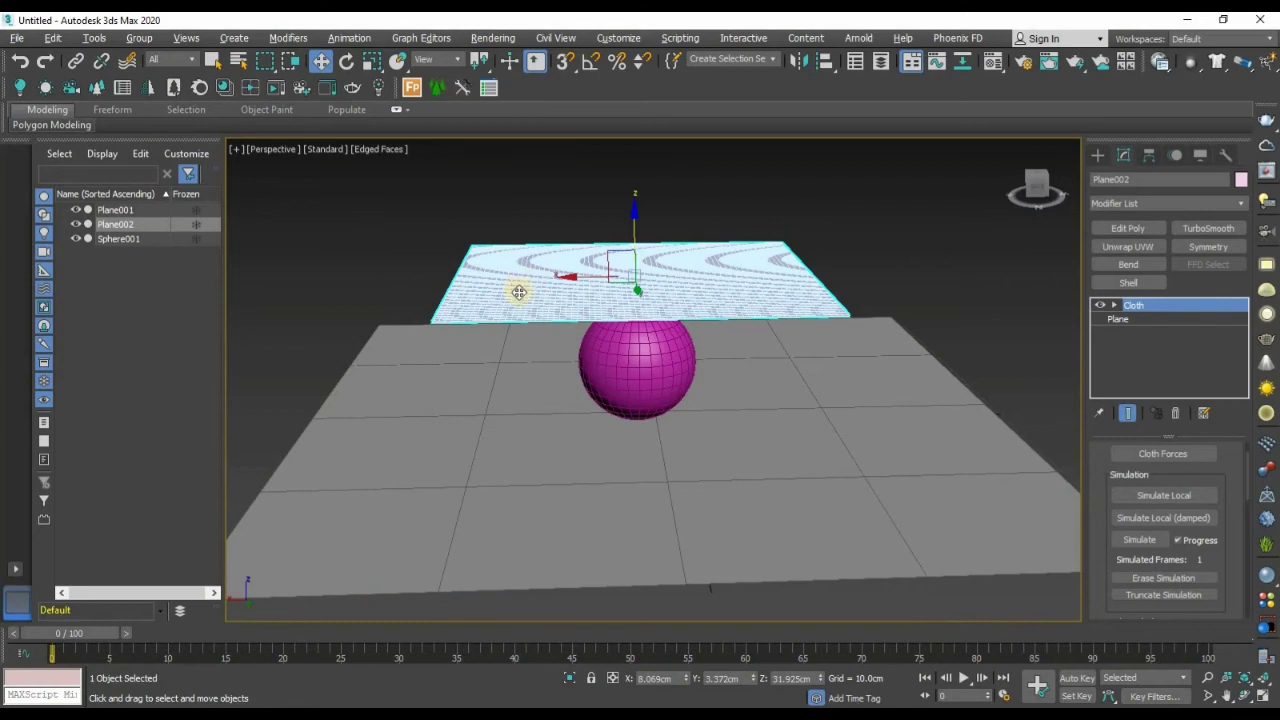
mouse_move(642, 274)
middle_mouse_down("alt")
mouse_move(709, 323)
mouse_move(680, 300)
mouse_move(617, 294)
mouse_move(643, 284)
middle_mouse_up("alt")
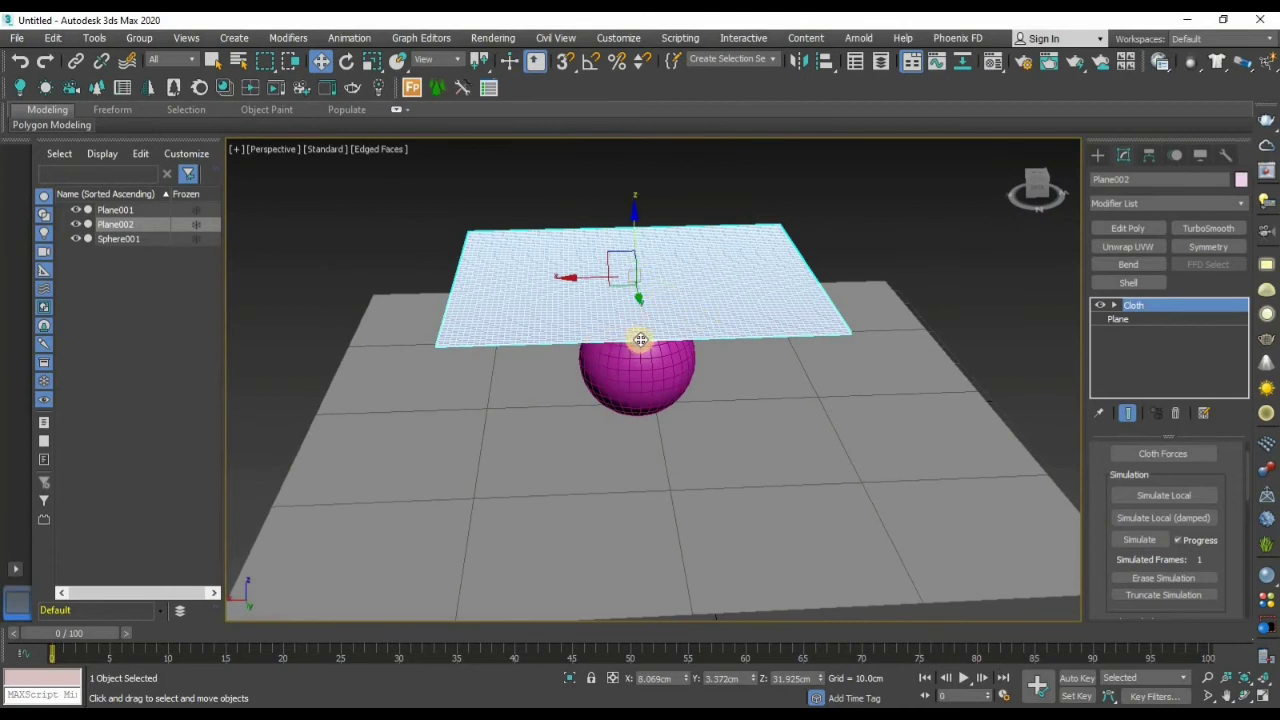
key("F4")
middle_click_drag(680, 437, 683, 429, "alt")
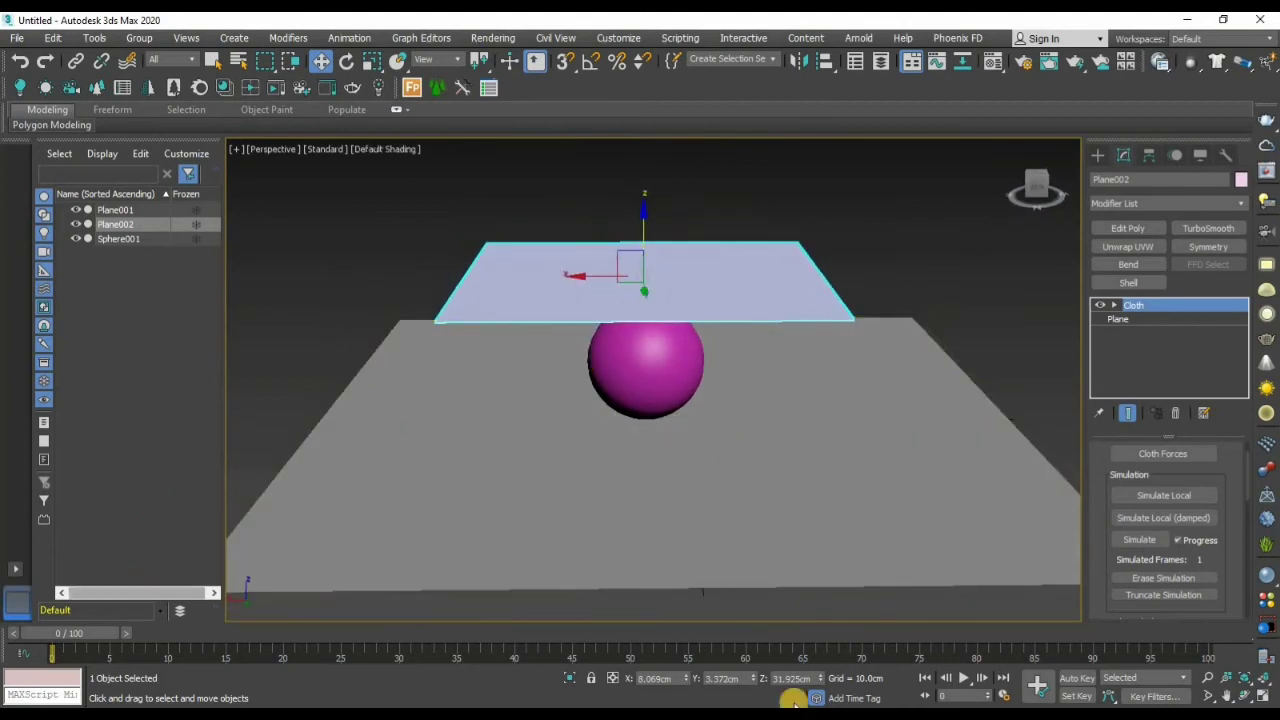
left_click(1141, 540)
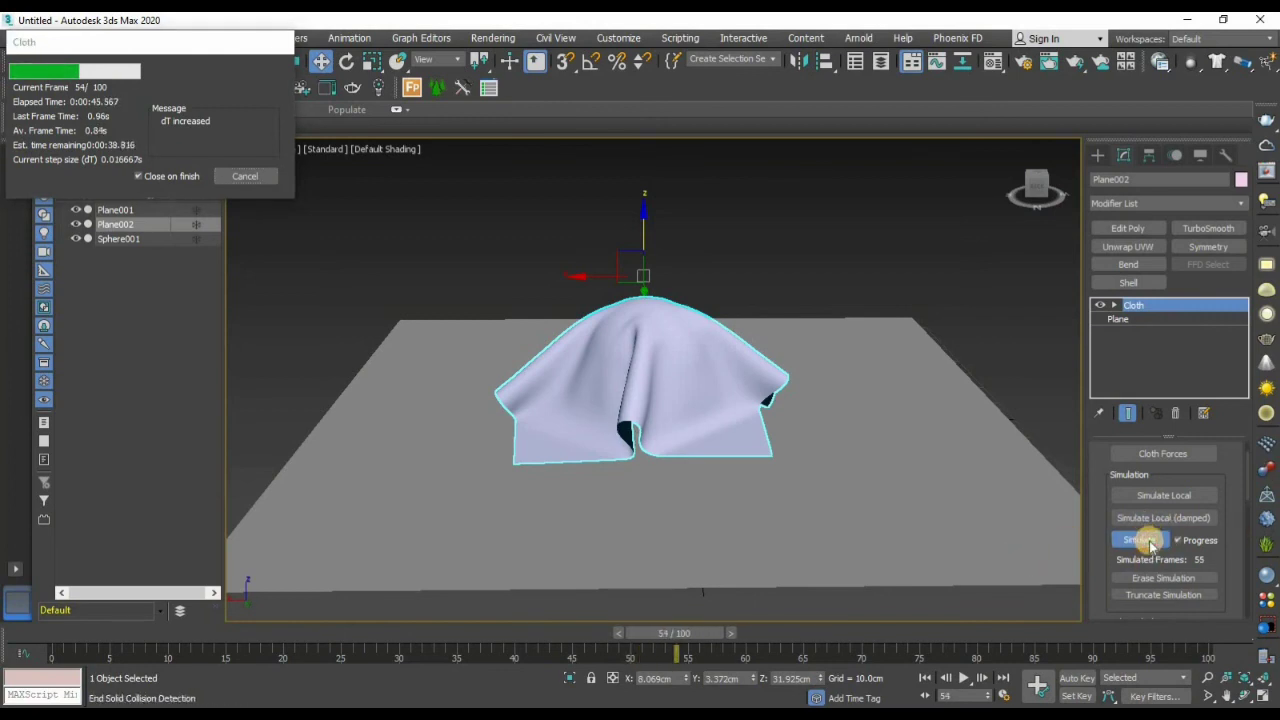
left_click(250, 177)
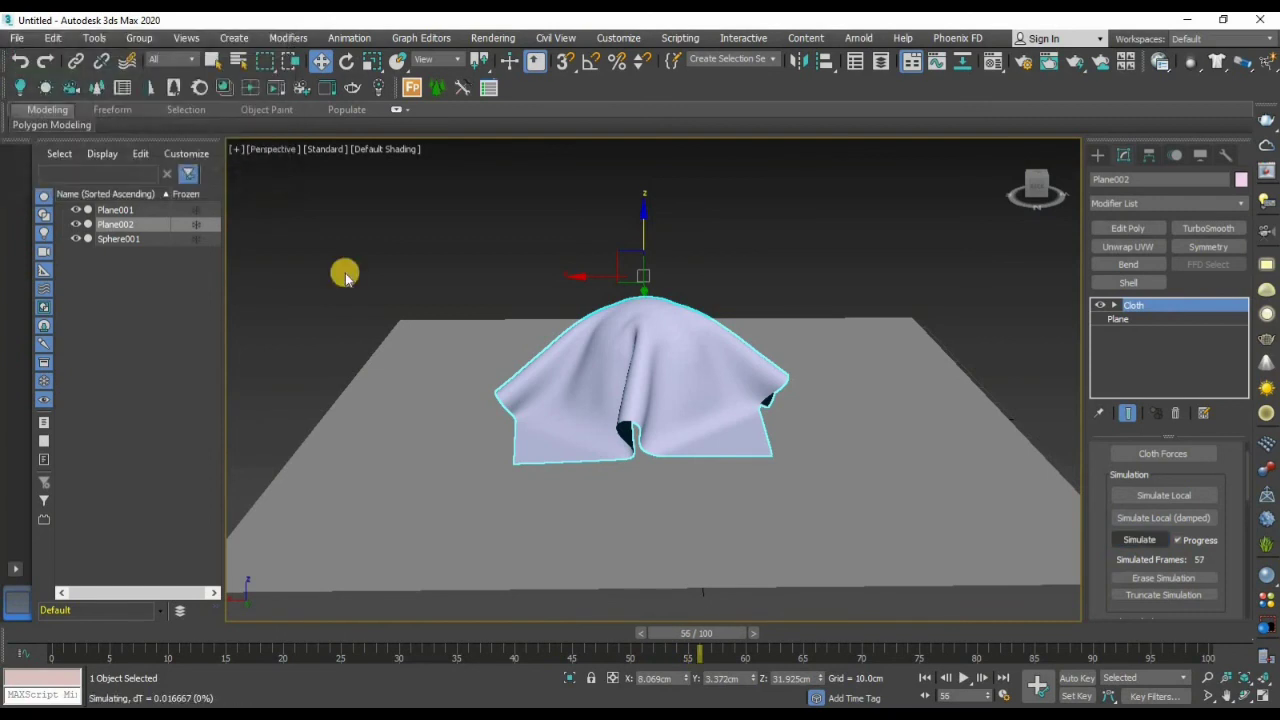
Show edged faces again and examine the draped cloth's folds and mesh over the sphere from several angles
middle_click_drag(740, 451, 780, 509, "alt")
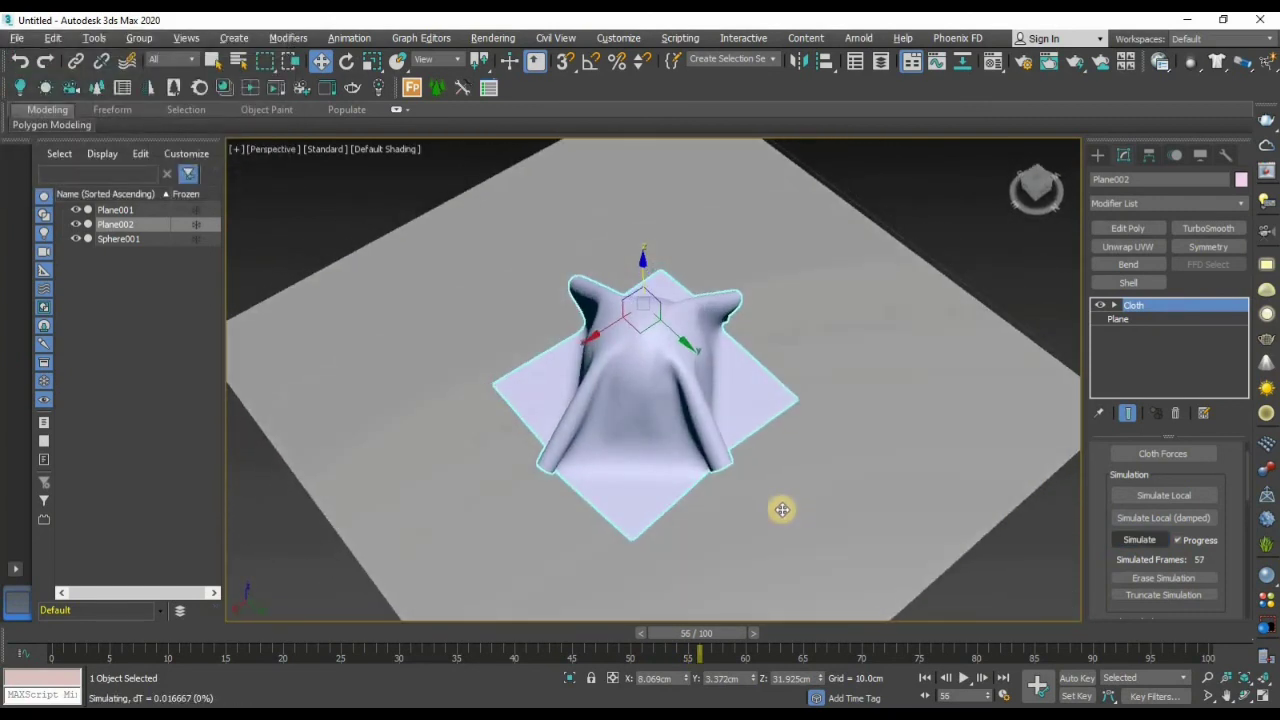
key("F4")
middle_click_drag(666, 466, 395, 475, "alt")
middle_click_drag(728, 490, 555, 410, "alt")
middle_click_drag(621, 370, 554, 520, "alt")
middle_click_drag(650, 503, 801, 456, "alt")
middle_click_drag(876, 523, 817, 537, "alt")
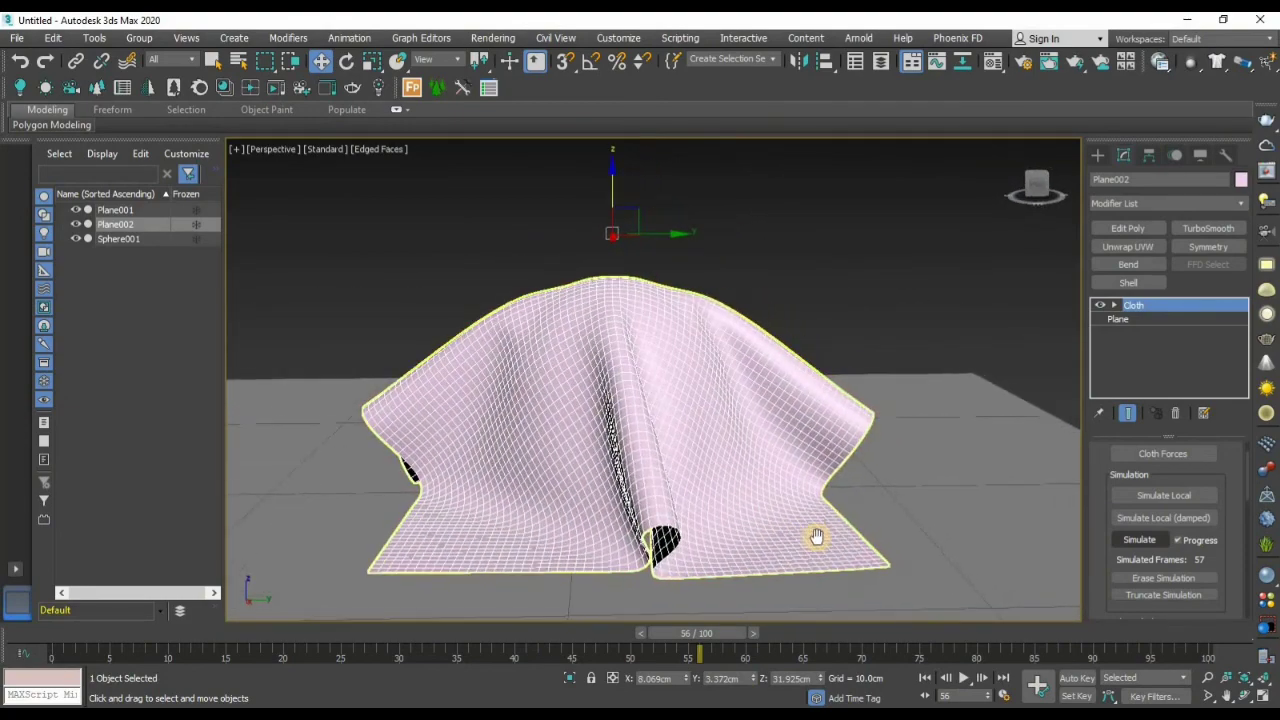